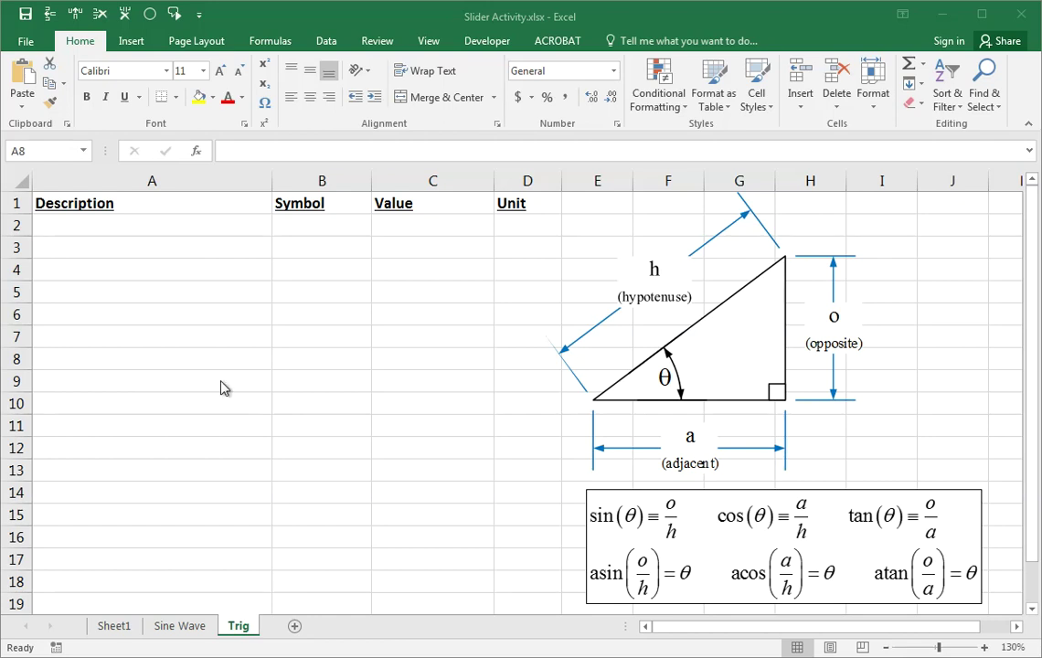
{"action": "key", "text": "alt+Tab"}
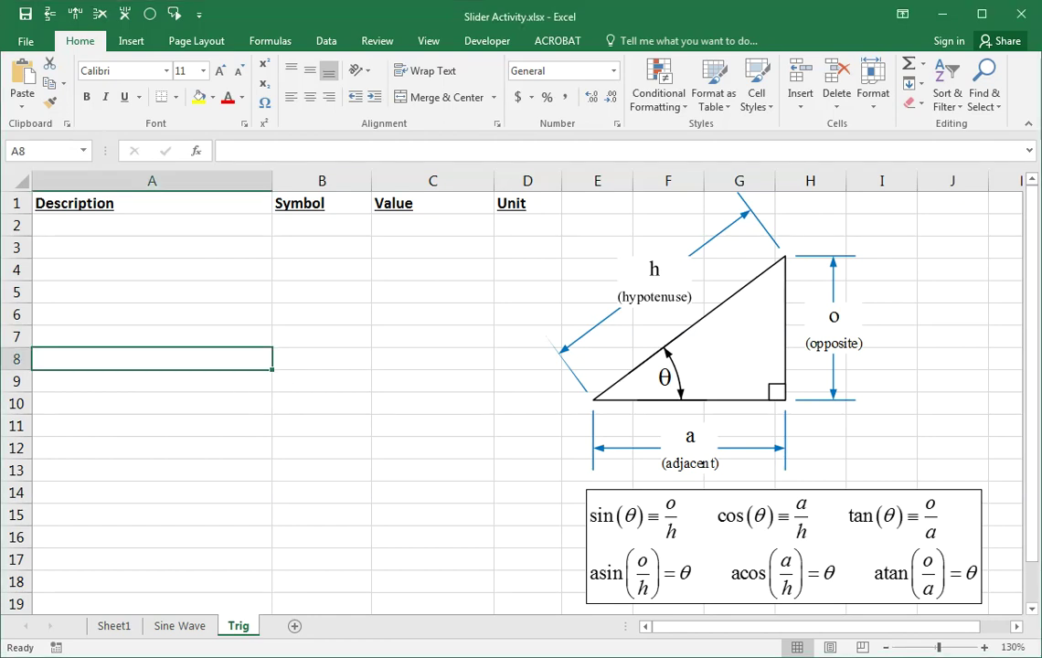
{"action": "left_click", "coordinate": [321, 380]}
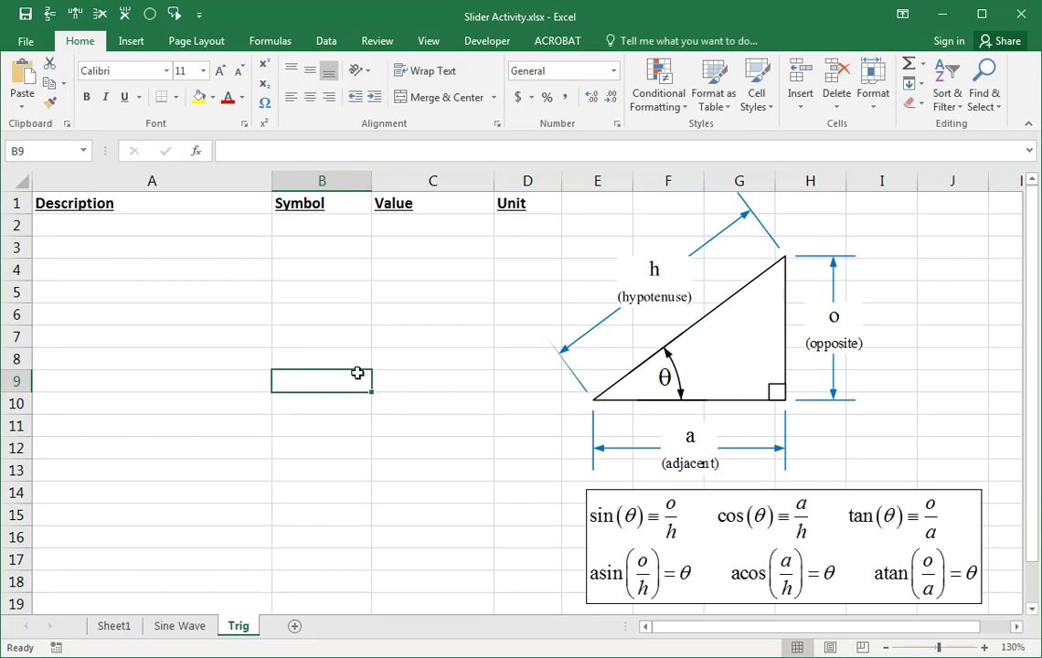
{"action": "left_click", "coordinate": [403, 314]}
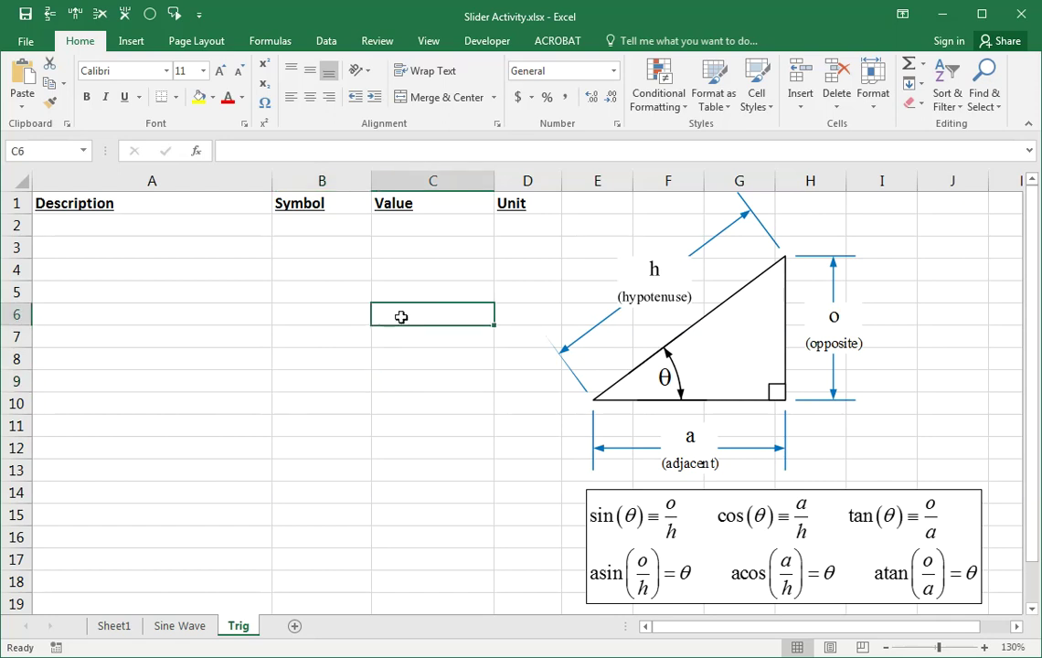
{"action": "left_click", "coordinate": [46, 249]}
{"action": "left_click", "coordinate": [69, 224]}
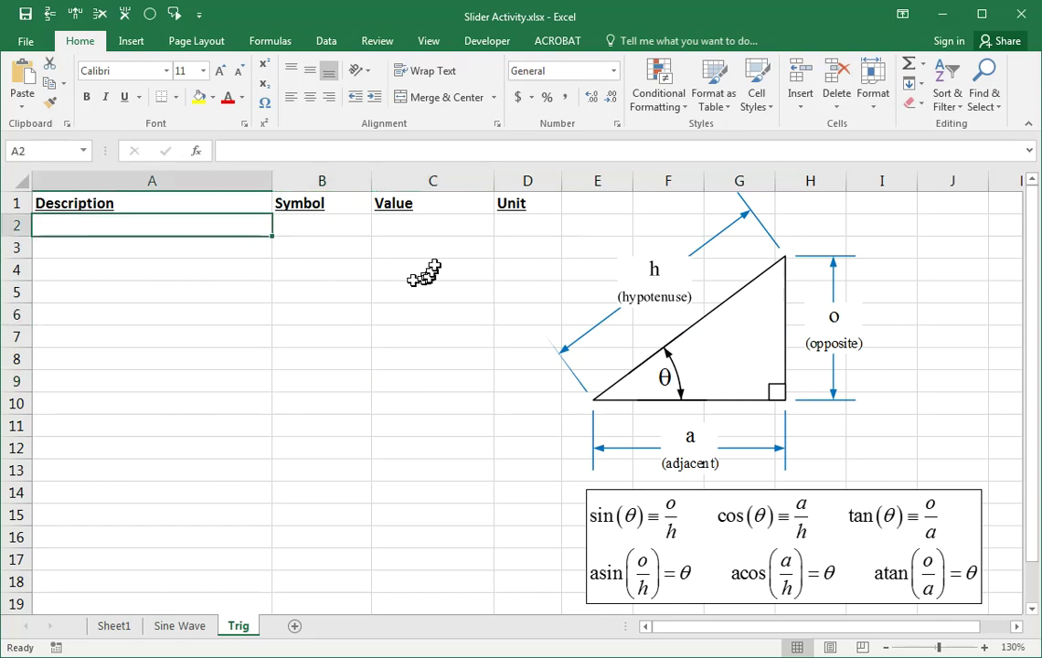
Step: Enter the formula =PI()/4 in cell C2 as the angle in radians
{"action": "left_click", "coordinate": [407, 221]}
{"action": "type", "text": "=pi()"}
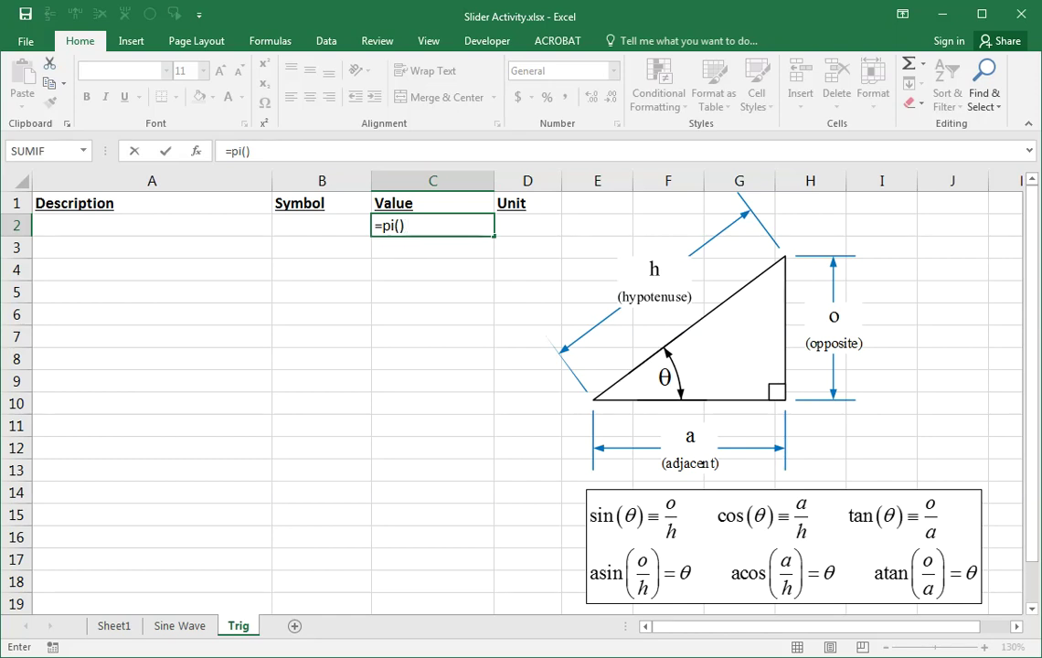
{"action": "type", "text": "/4"}
{"action": "key", "text": "Return"}
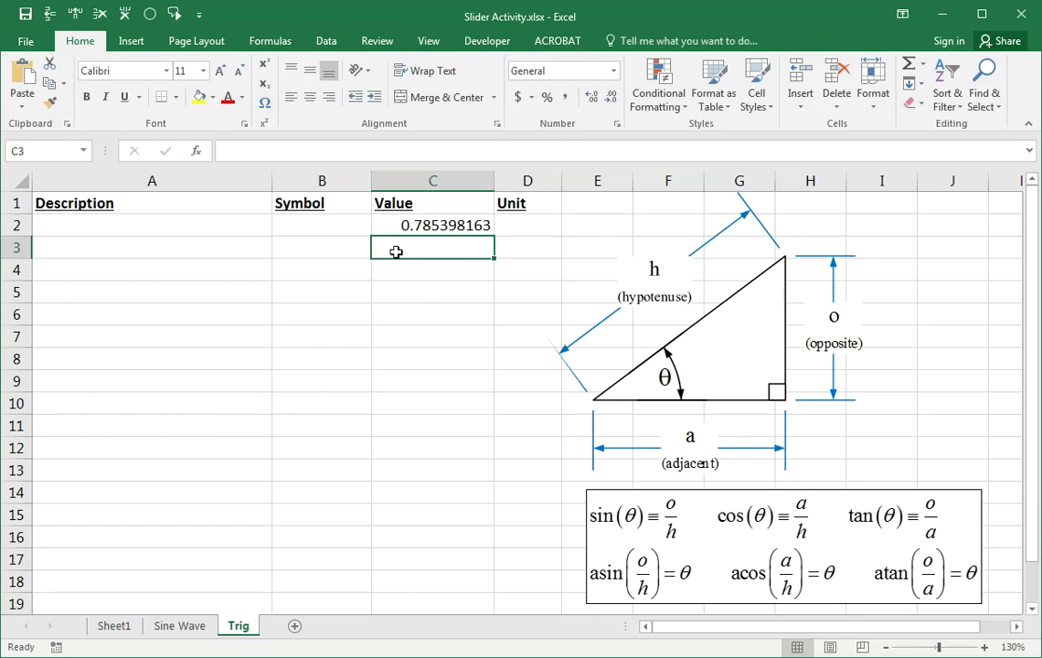
Step: Calculate the sine of the C2 angle in cell C3 with the formula =SIN(C2)
{"action": "type", "text": "=sin("}
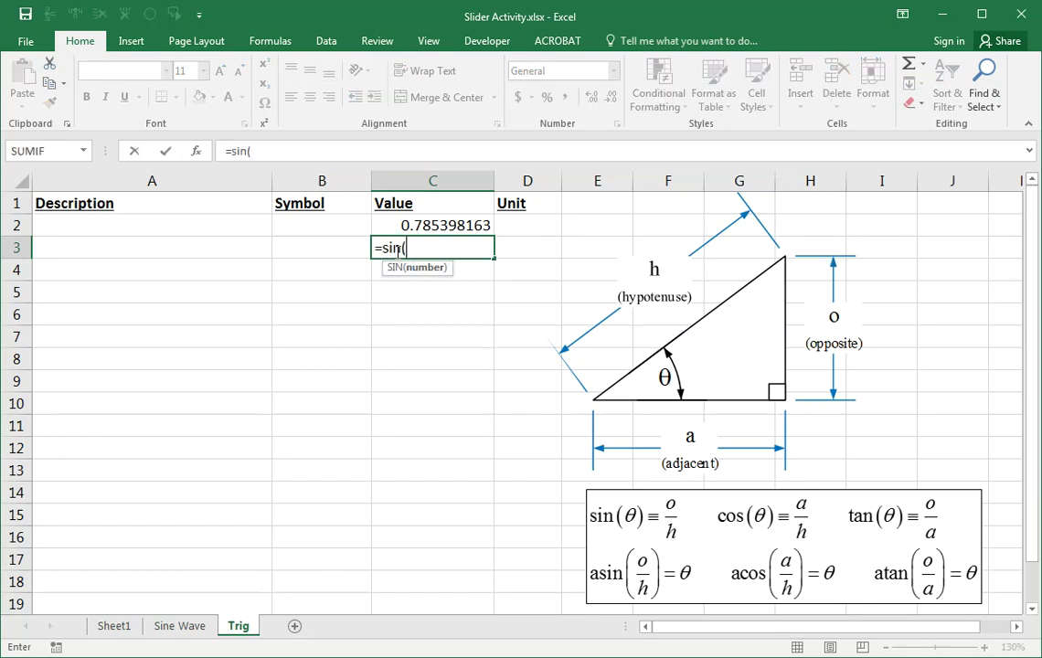
{"action": "left_click", "coordinate": [428, 225]}
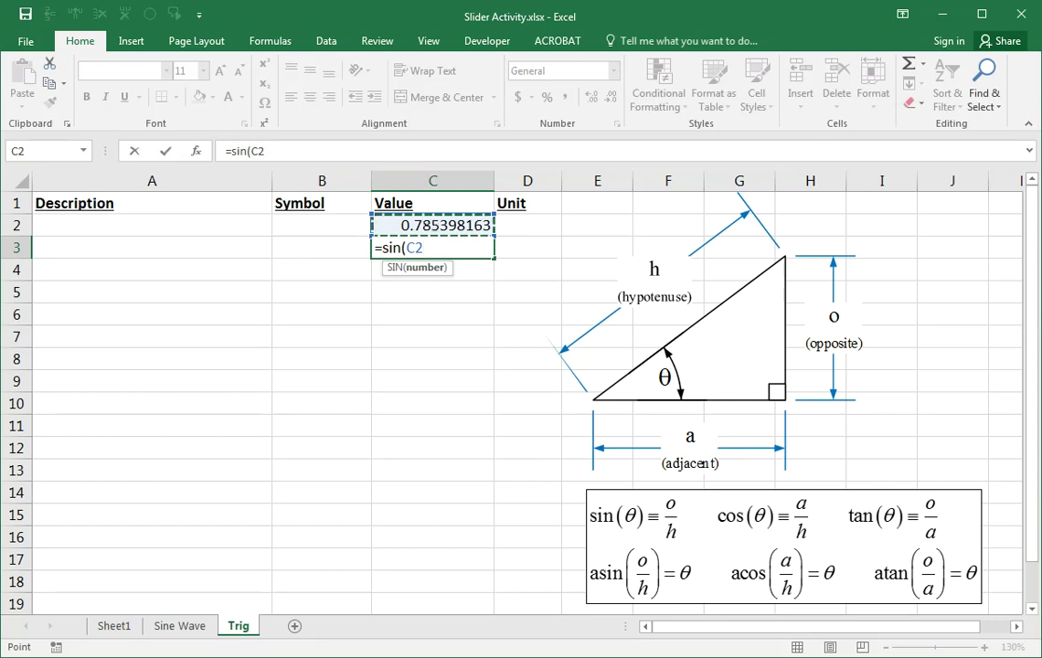
{"action": "type", "text": ")"}
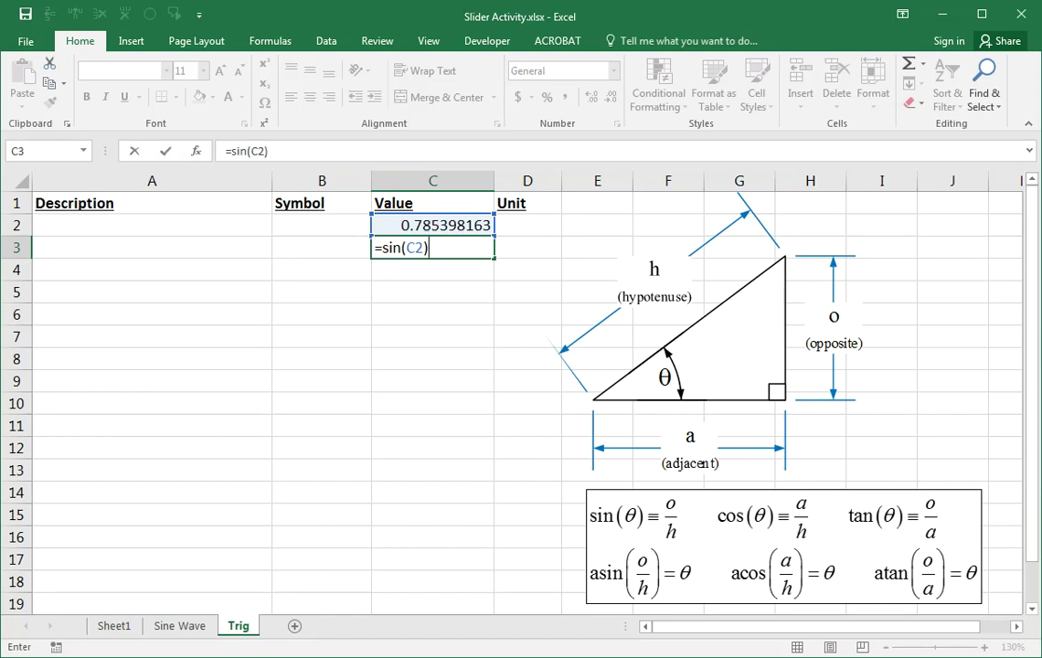
{"action": "key", "text": "Return"}
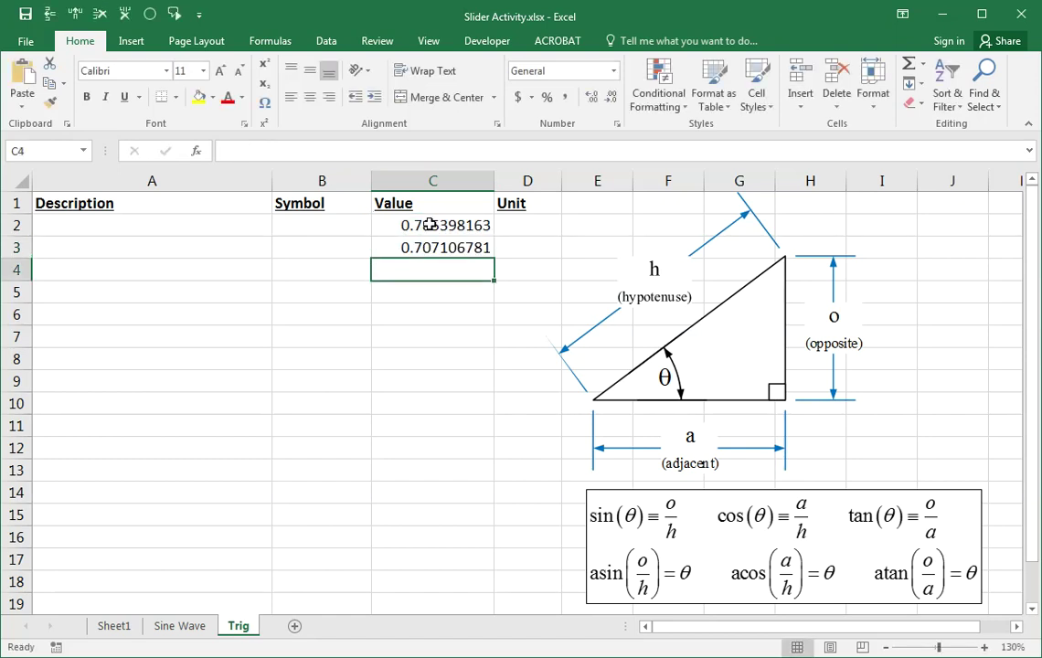
{"action": "key", "text": "Up"}
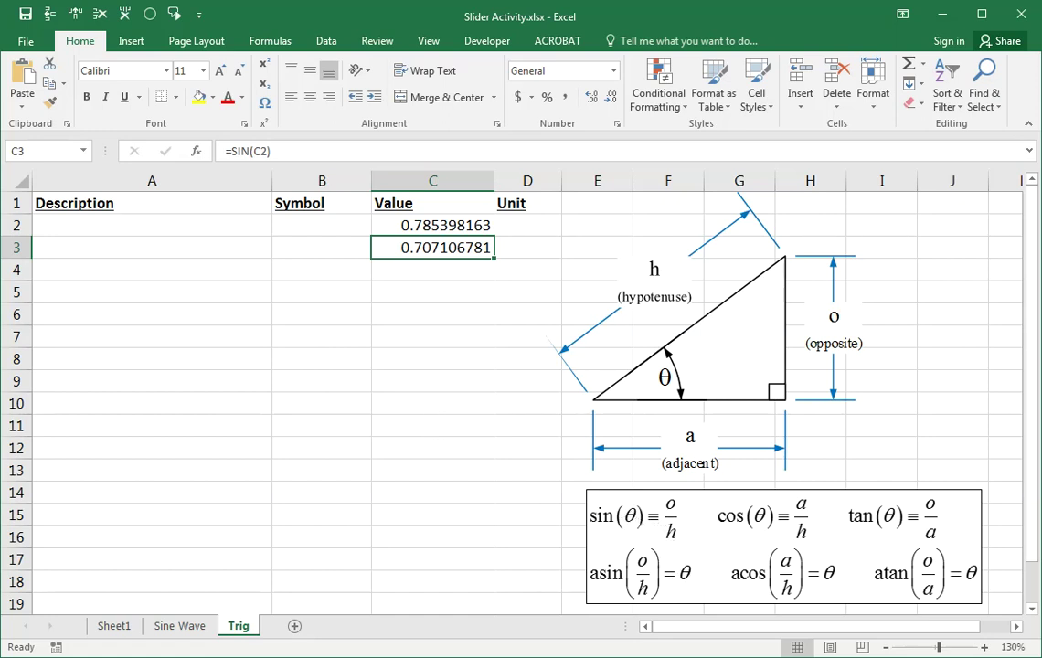
Step: Enter 45 in cell C5 as the angle in degrees
{"action": "left_click", "coordinate": [422, 426]}
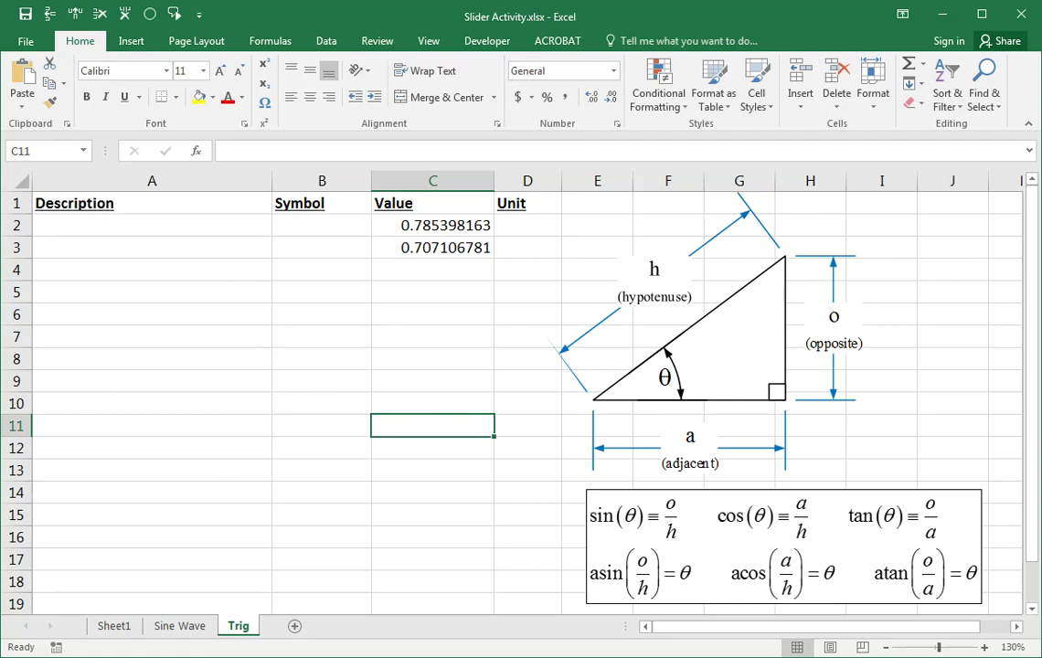
{"action": "left_click", "coordinate": [415, 293]}
{"action": "type", "text": "45"}
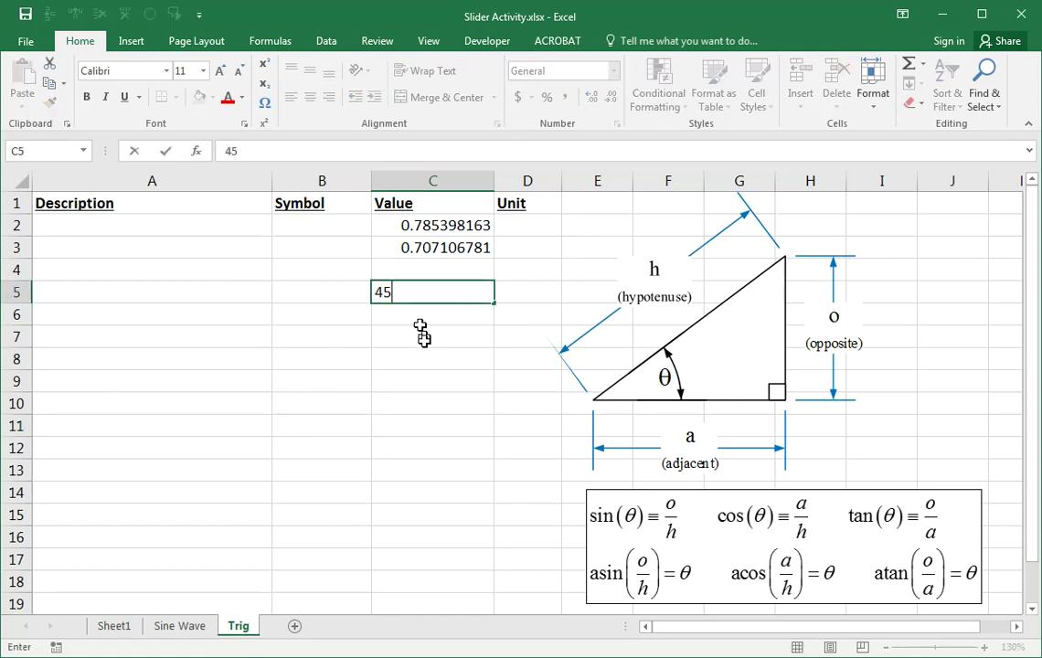
{"action": "left_click", "coordinate": [425, 350]}
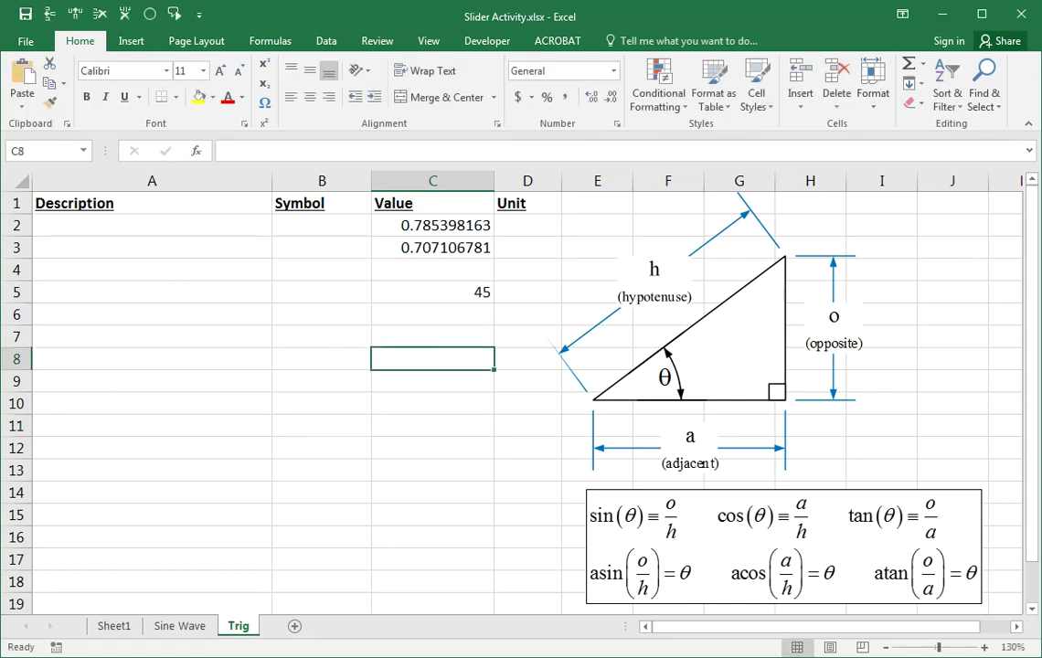
Step: Calculate the sine of the C5 angle in cell C6, converting degrees to radians with the formula =SIN(RADIANS(C5))
{"action": "left_click", "coordinate": [428, 316]}
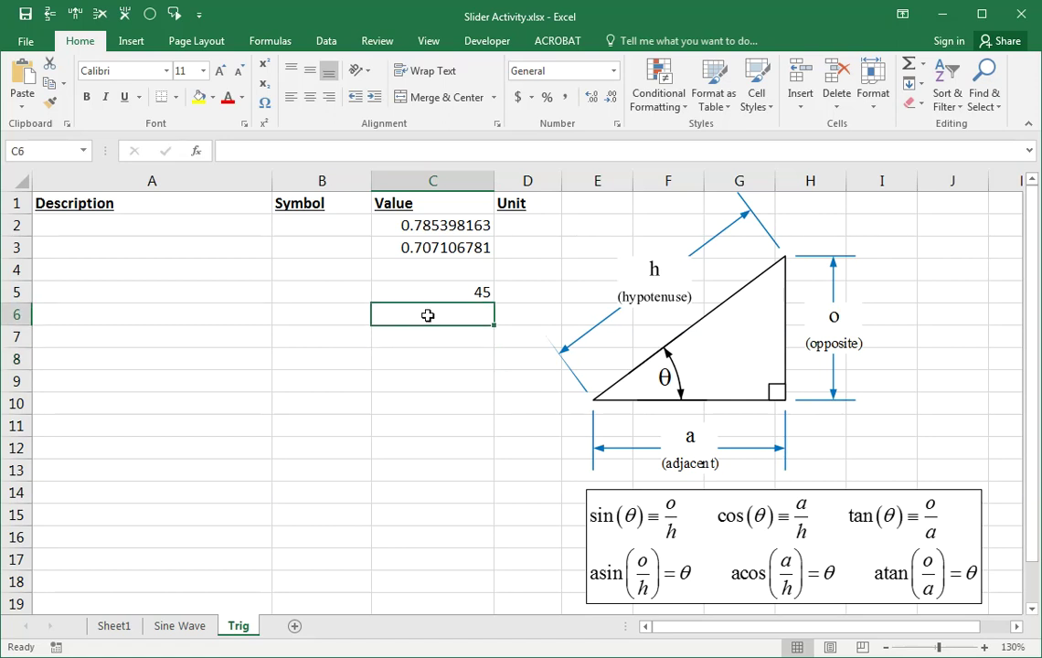
{"action": "type", "text": "=sin("}
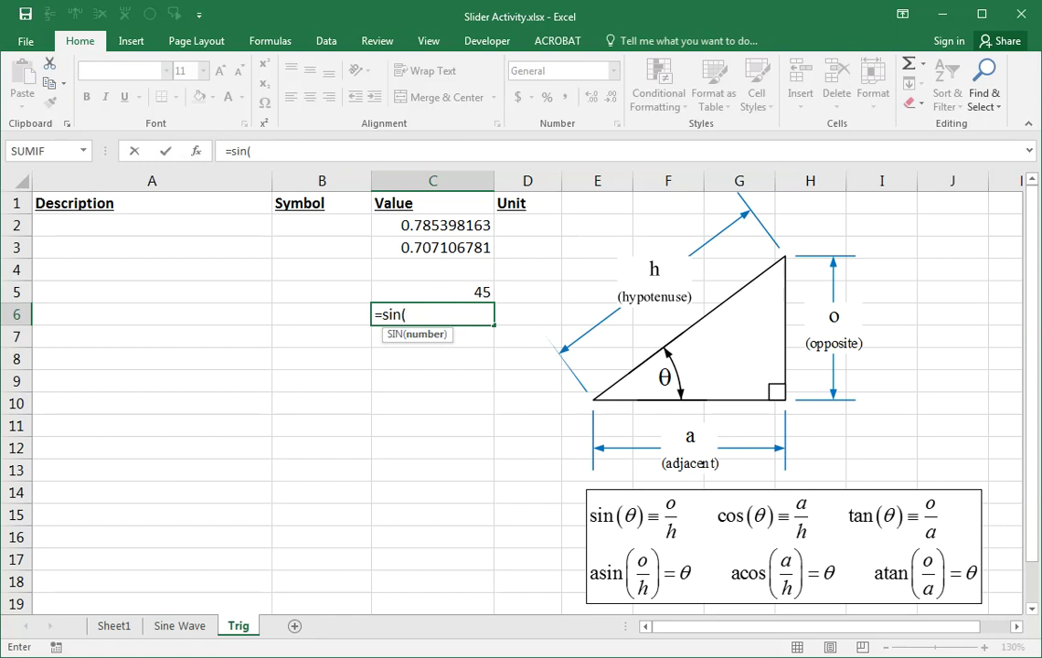
{"action": "left_click", "coordinate": [448, 292]}
{"action": "type", "text": ")"}
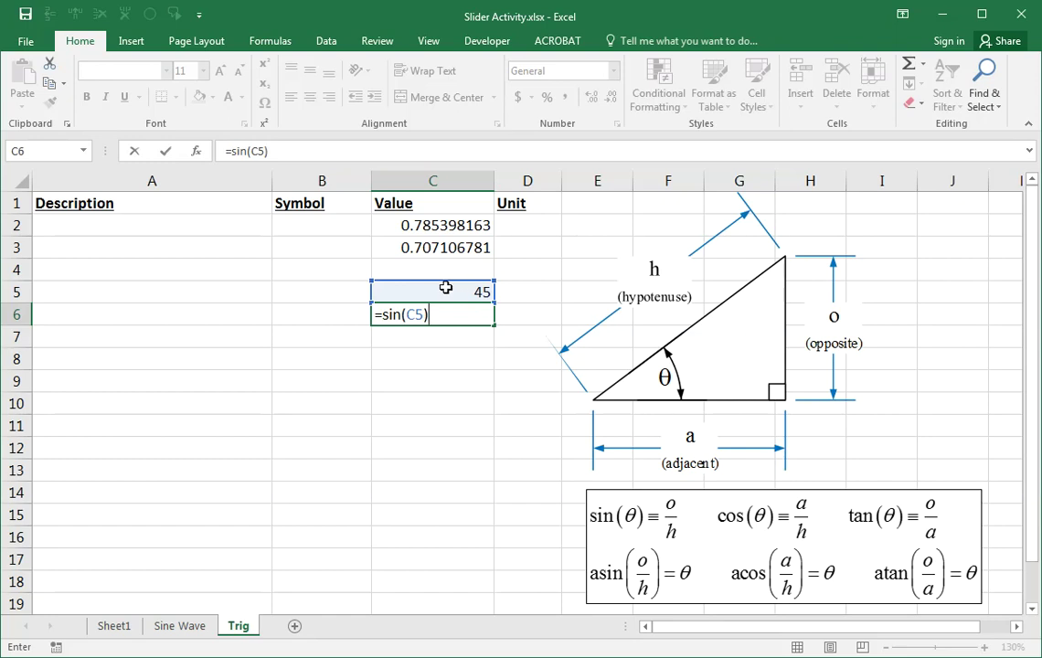
{"action": "left_click_drag", "start_coordinate": [413, 315], "coordinate": [406, 315]}
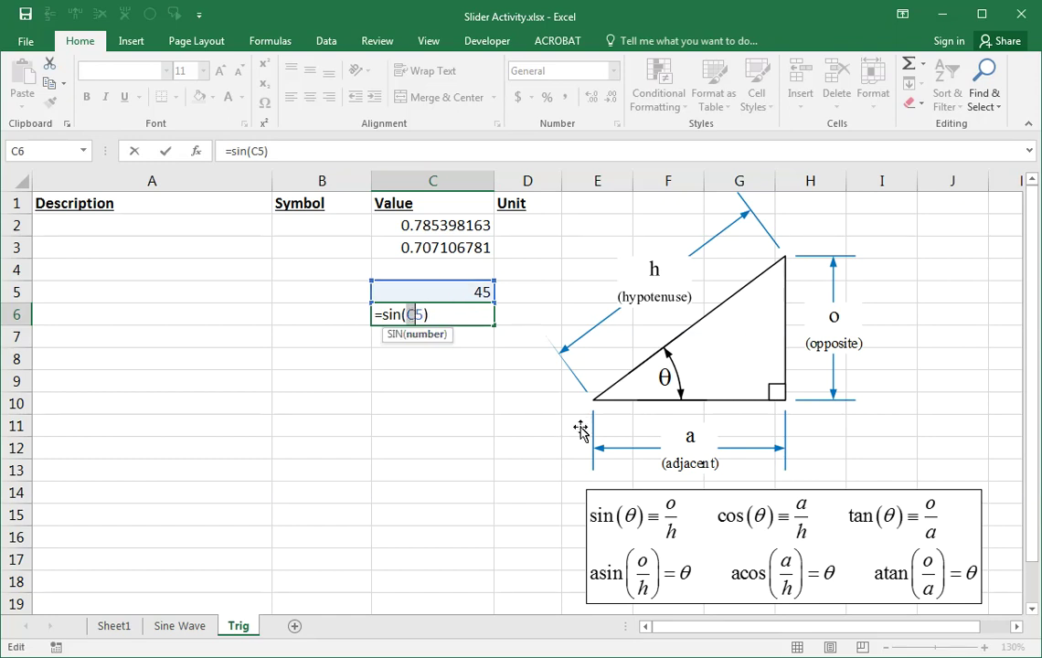
{"action": "key", "text": "Left"}
{"action": "type", "text": "radians("}
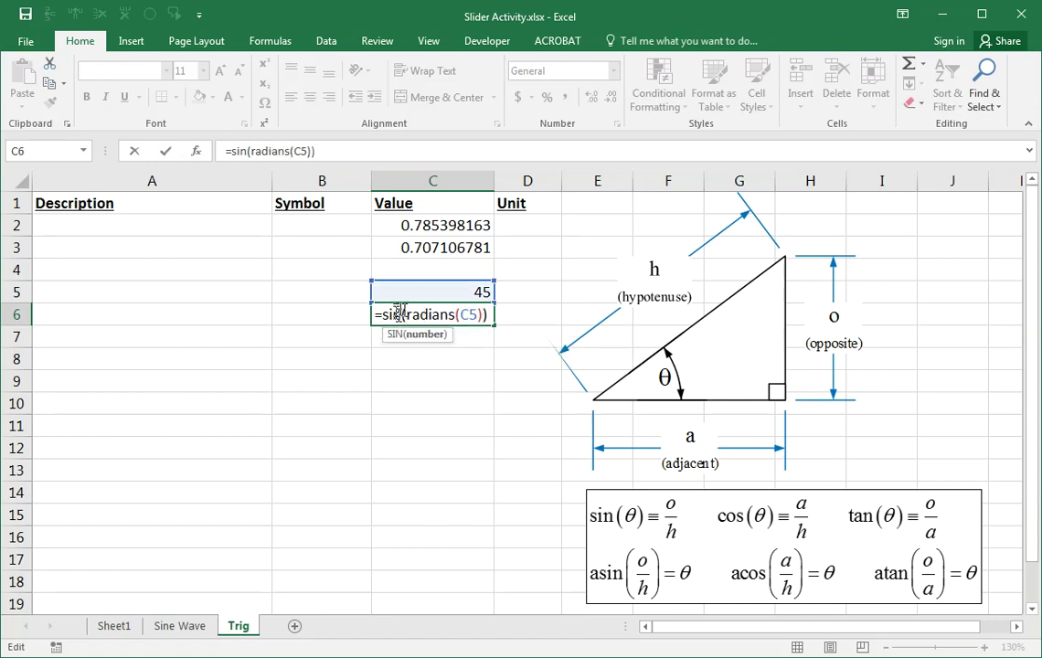
{"action": "left_click_drag", "start_coordinate": [408, 315], "coordinate": [479, 315]}
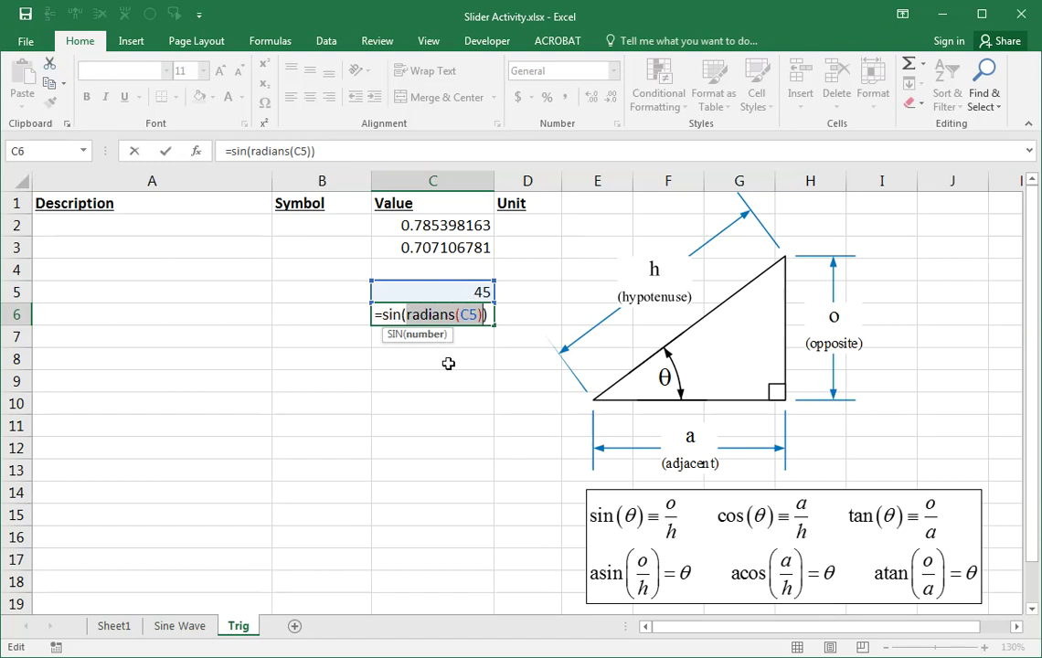
{"action": "key", "text": "Return"}
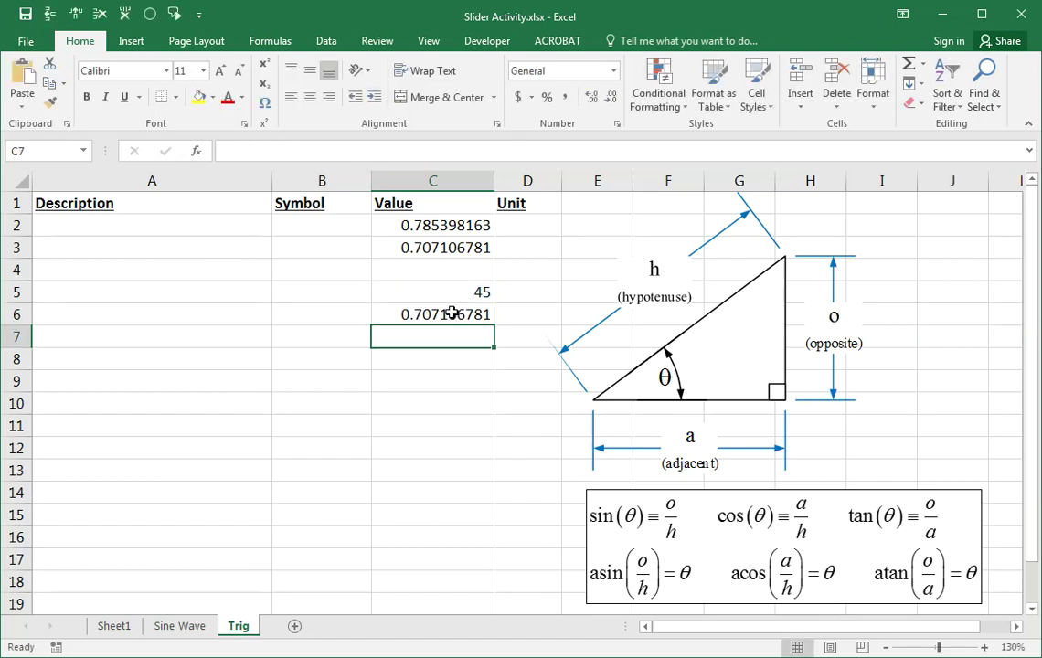
Step: Compare the angle inputs in C2 and C5 and the sine formulas in C3 and C6
{"action": "left_click", "coordinate": [452, 313]}
{"action": "left_click", "coordinate": [450, 250]}
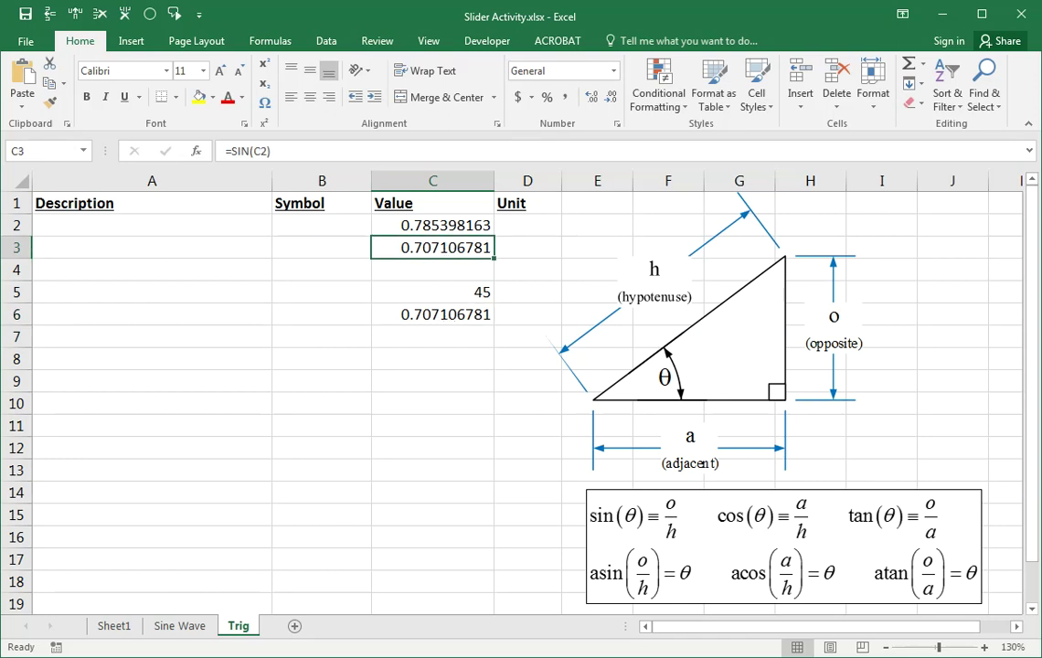
{"action": "left_click", "coordinate": [441, 226]}
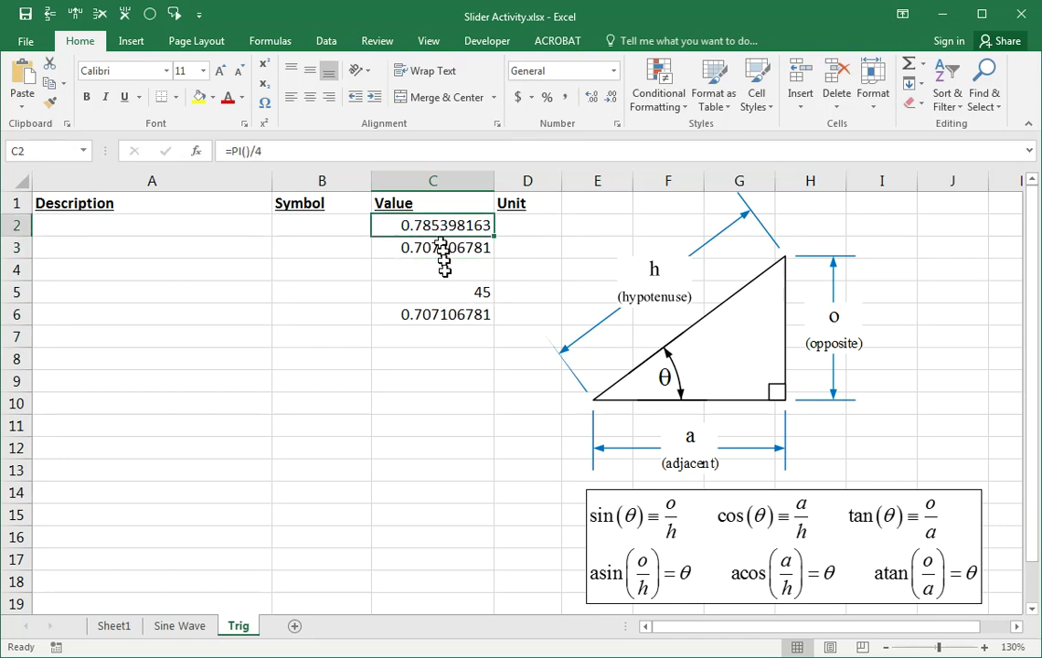
{"action": "left_click", "coordinate": [439, 311]}
{"action": "left_click", "coordinate": [436, 298]}
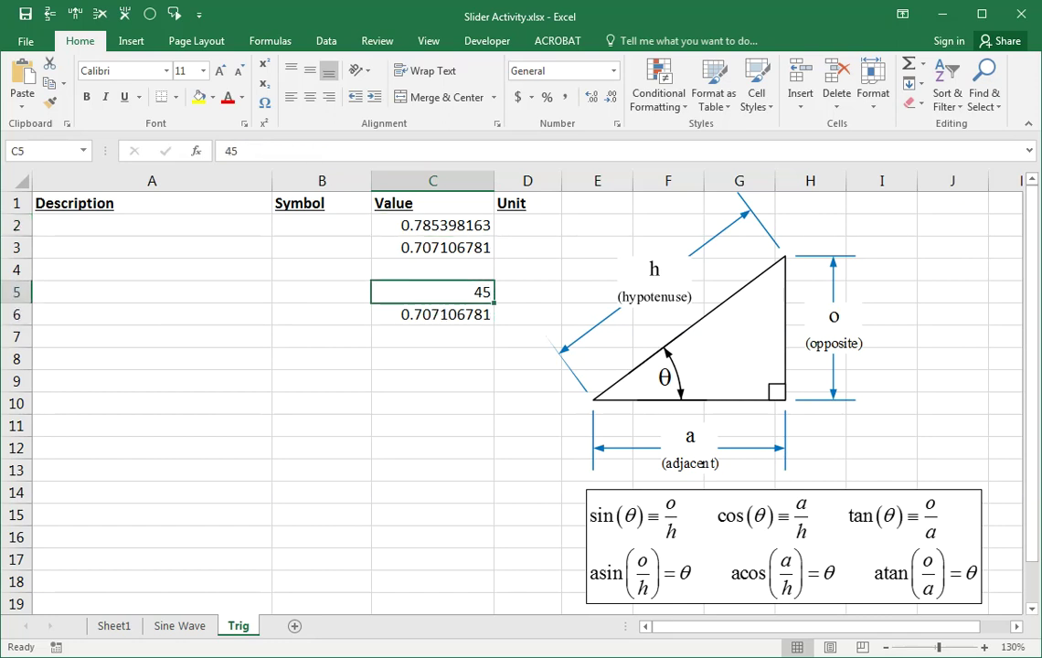
{"action": "left_click", "coordinate": [432, 225]}
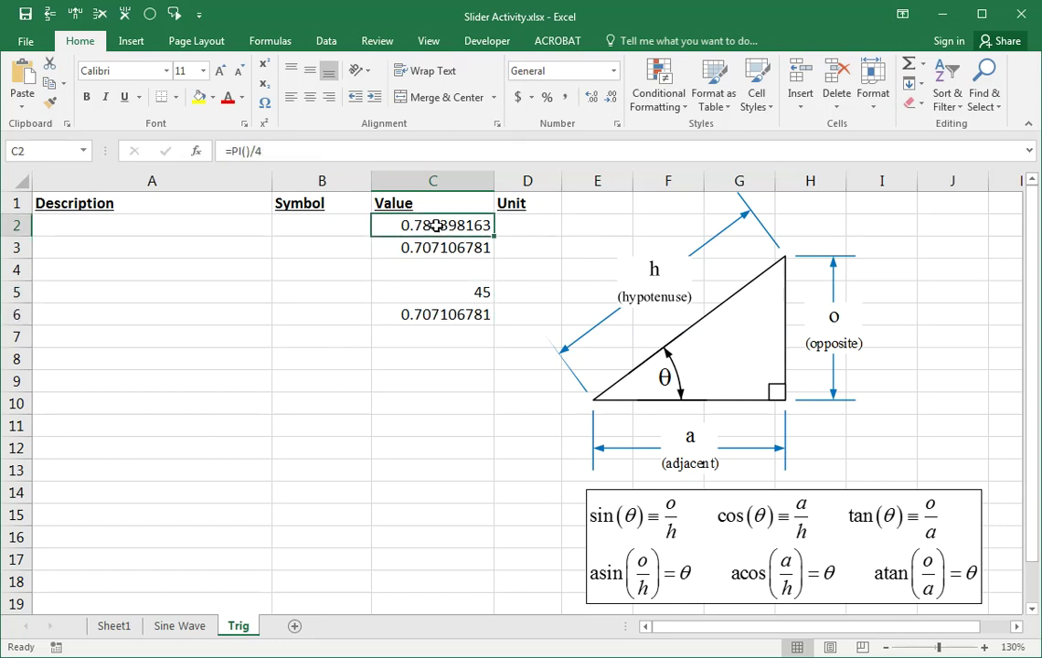
{"action": "left_click", "coordinate": [442, 293]}
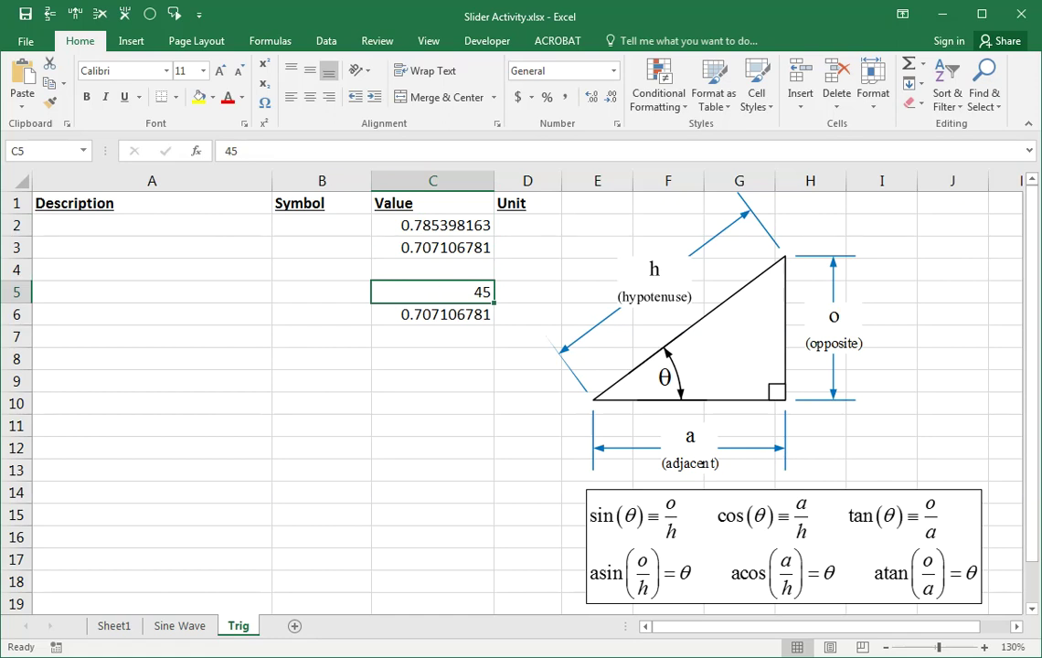
{"action": "left_click", "coordinate": [435, 312]}
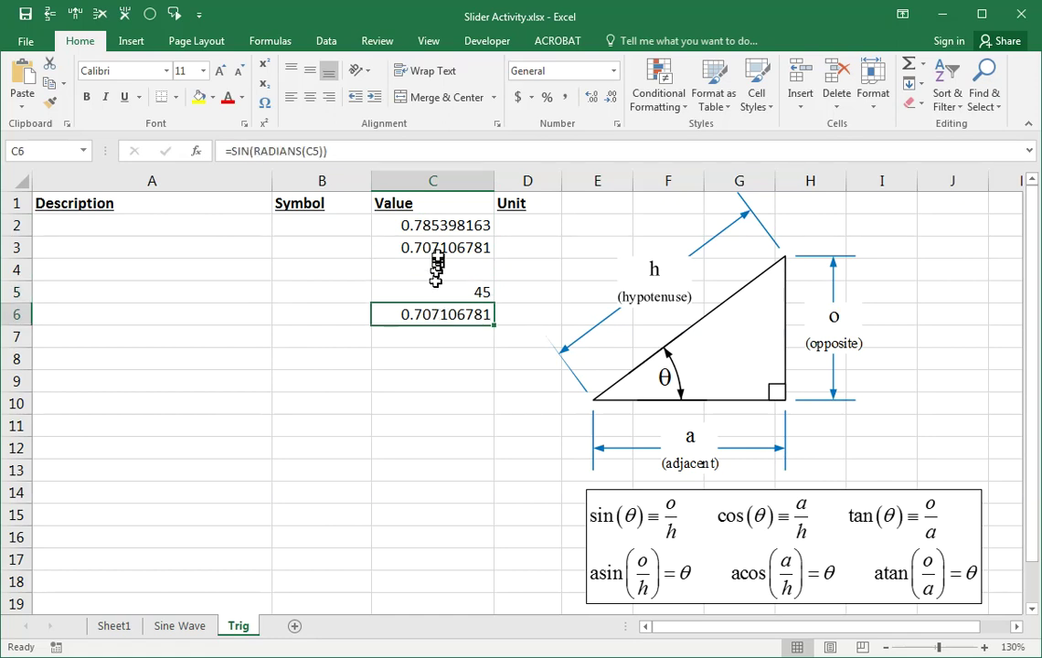
{"action": "left_click", "coordinate": [439, 248]}
{"action": "left_click", "coordinate": [442, 311]}
{"action": "left_click", "coordinate": [441, 248]}
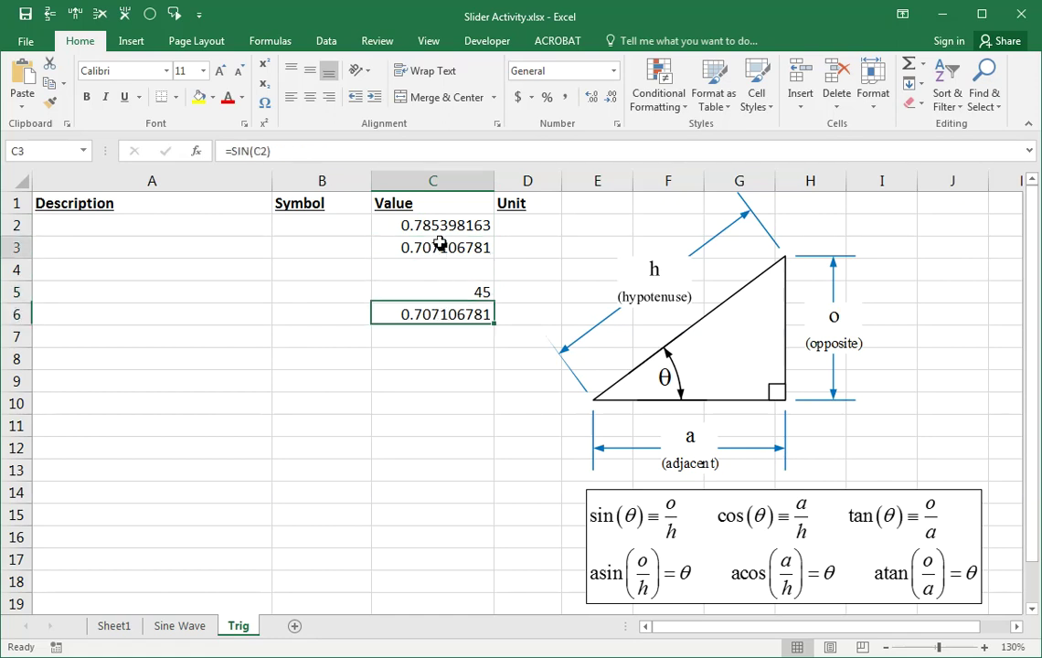
{"action": "left_click", "coordinate": [442, 311]}
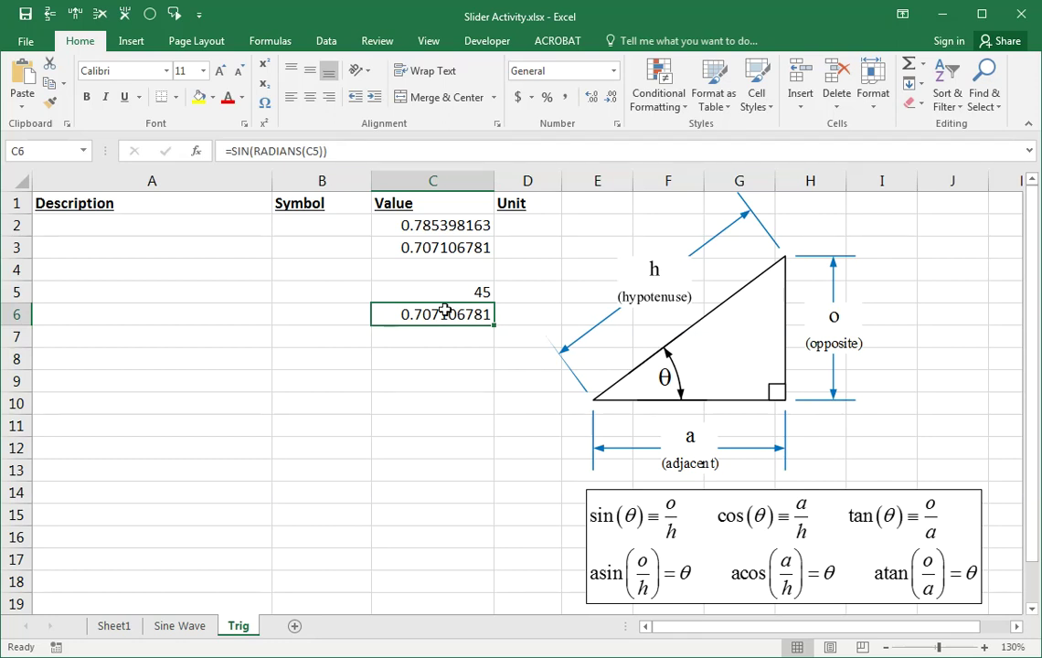
Step: Calculate the sine of the C5 degree angle in cell C8 with the formula =SIN(RADIANS(C5))
{"action": "left_click", "coordinate": [429, 356]}
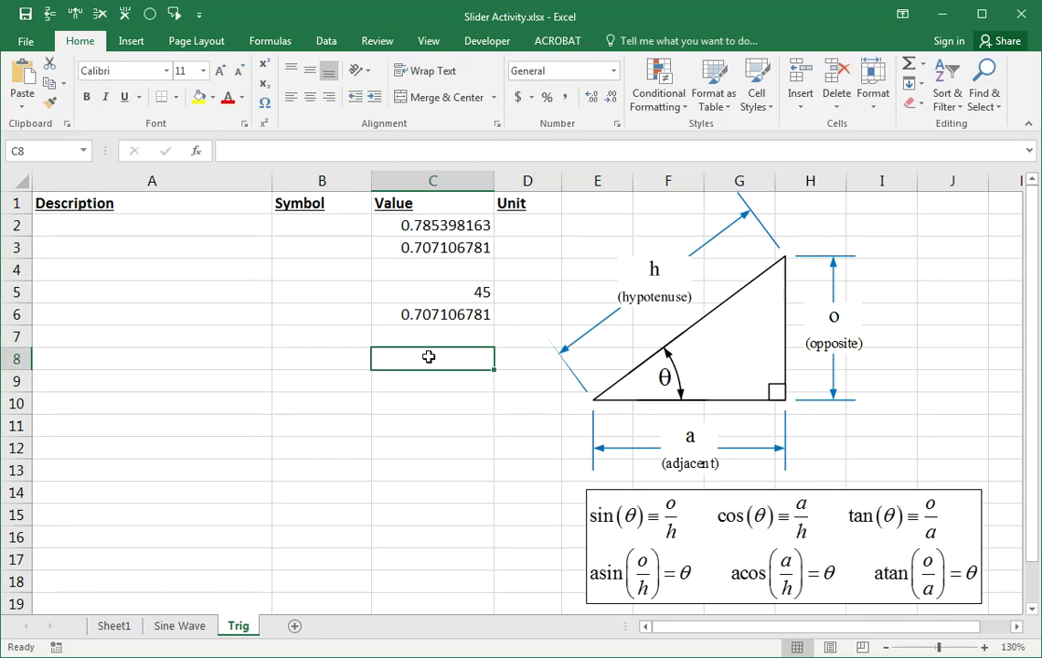
{"action": "type", "text": "=sin("}
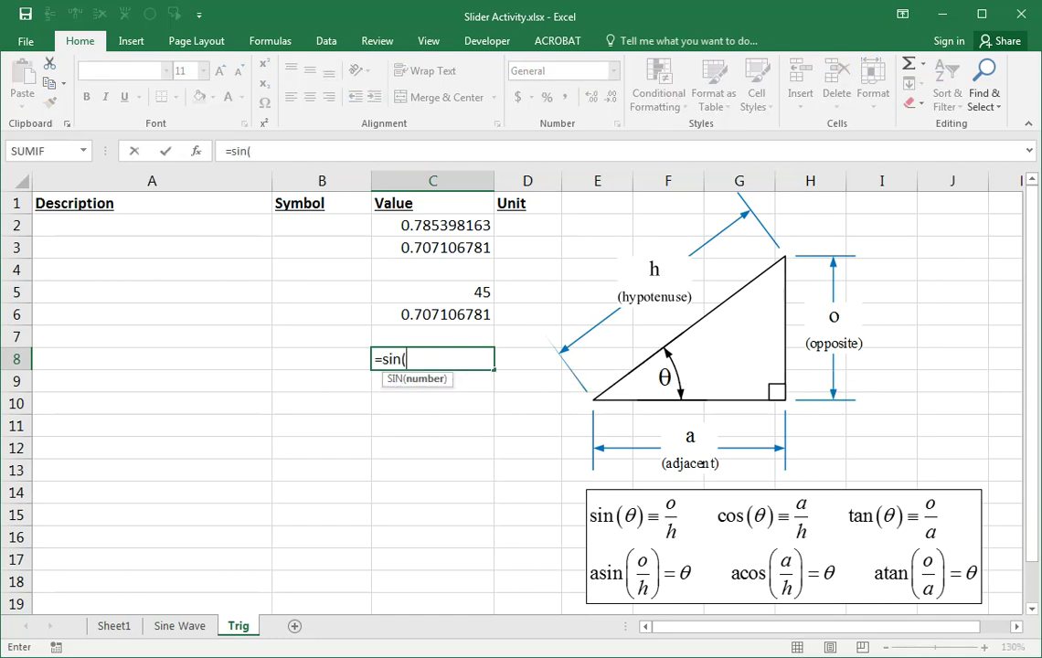
{"action": "type", "text": ")"}
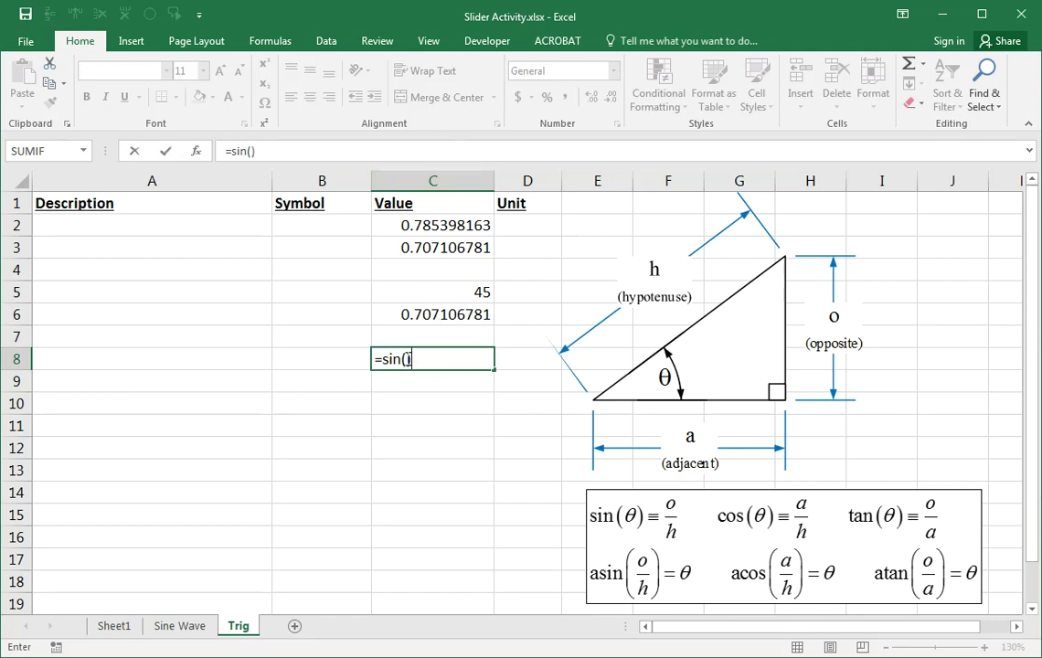
{"action": "left_click", "coordinate": [409, 360]}
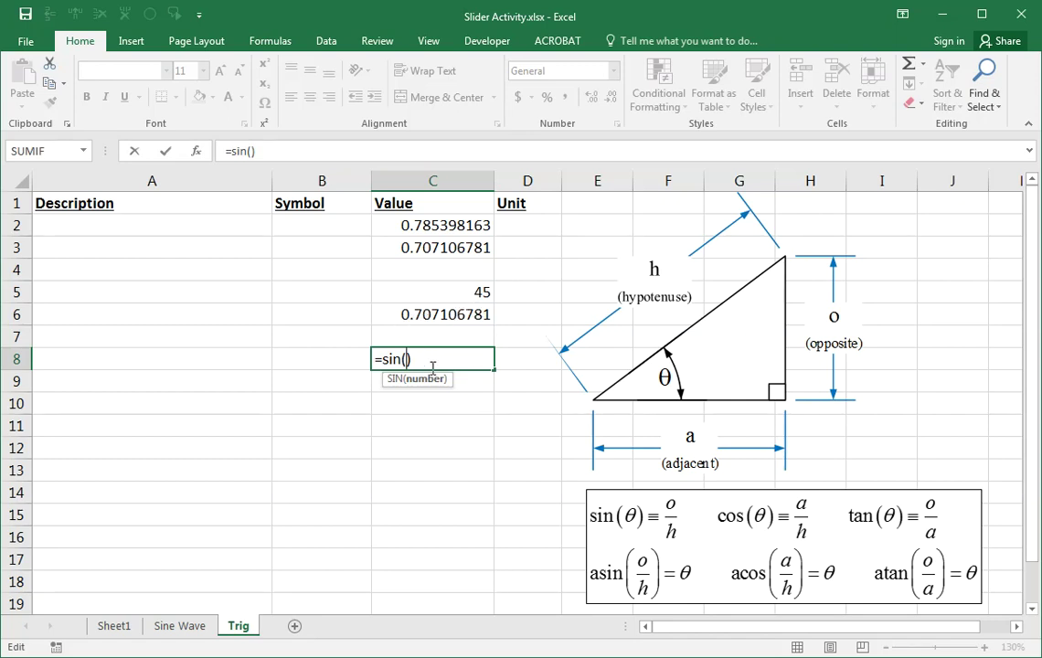
{"action": "type", "text": "radians("}
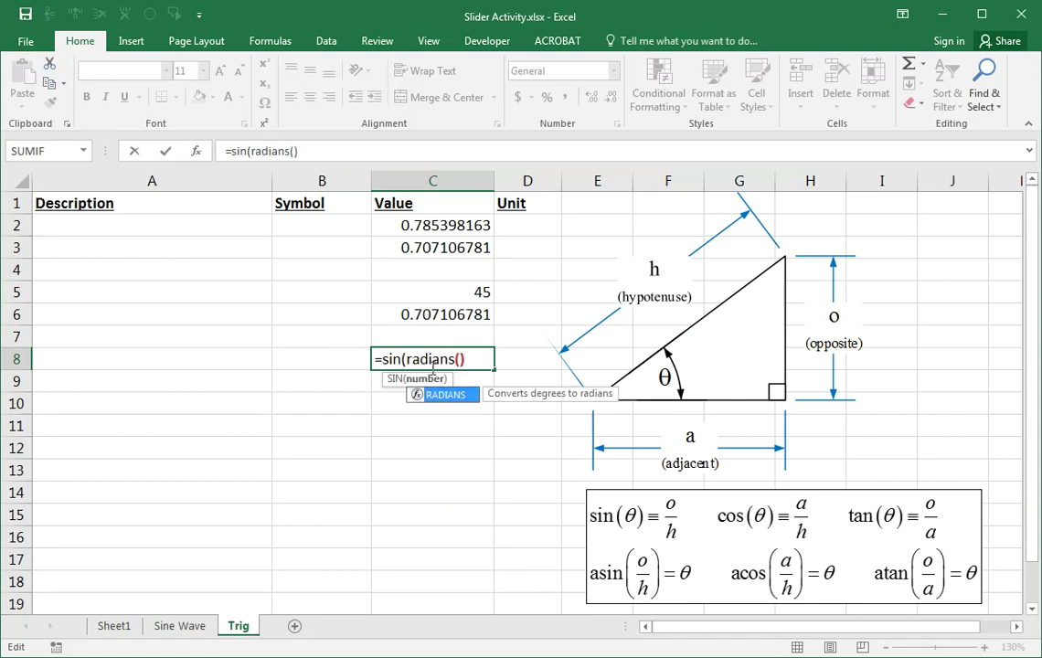
{"action": "type", "text": ")"}
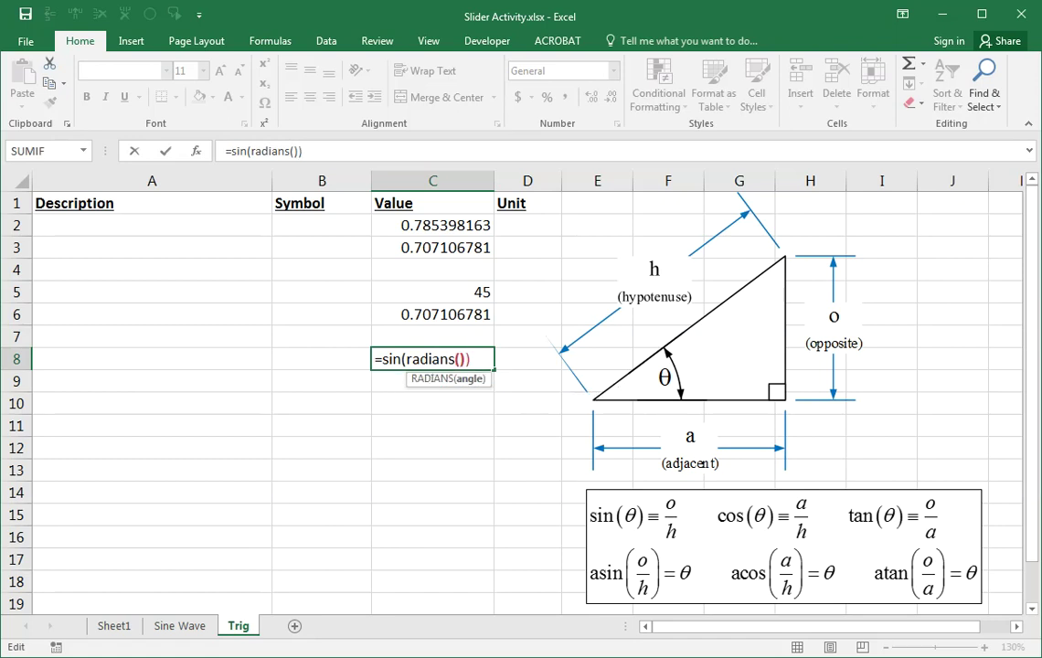
{"action": "key", "text": "Left"}
{"action": "key", "text": "Right"}
{"action": "left_click", "coordinate": [457, 293]}
{"action": "key", "text": "Return"}
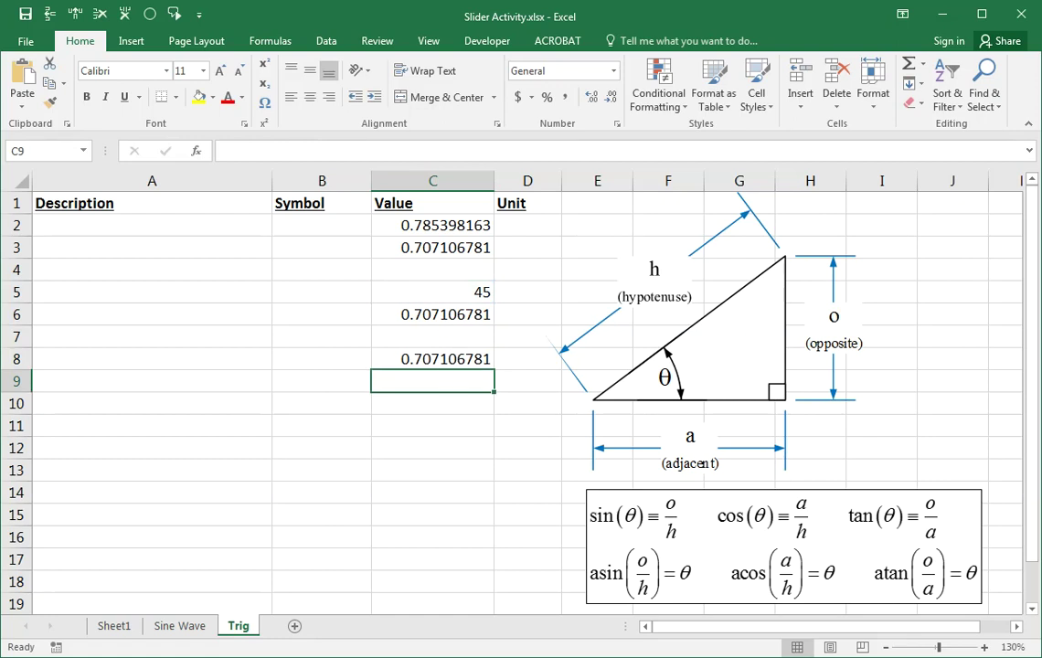
Step: Calculate the inverse sine of the C8 value in cell C10 with the formula =ASIN(C8)
{"action": "left_click", "coordinate": [442, 399]}
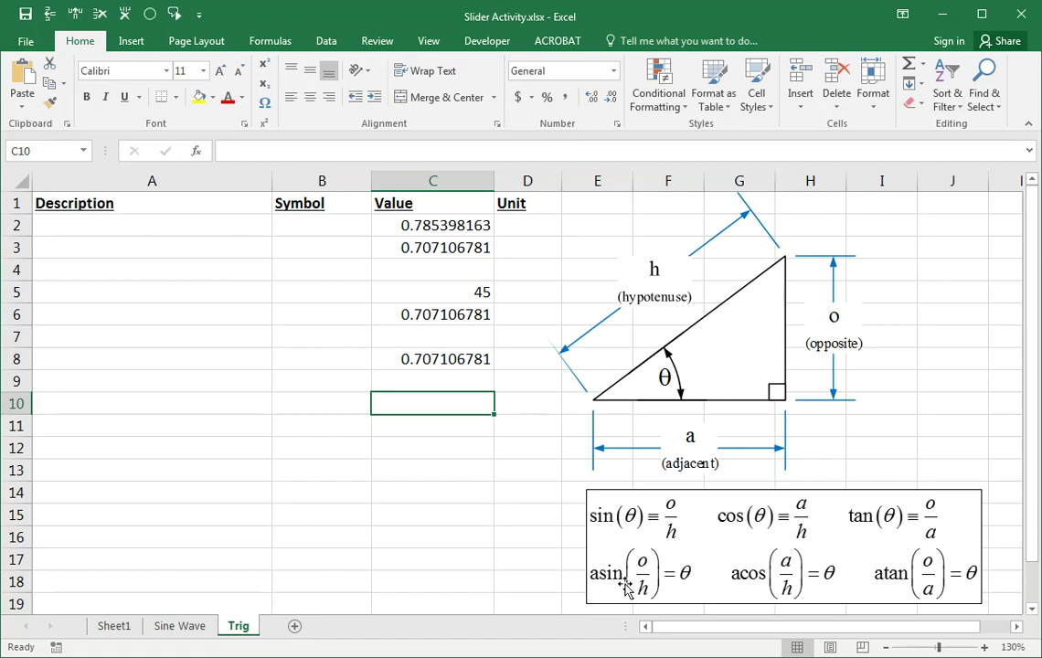
{"action": "left_click", "coordinate": [429, 494]}
{"action": "left_click", "coordinate": [428, 359]}
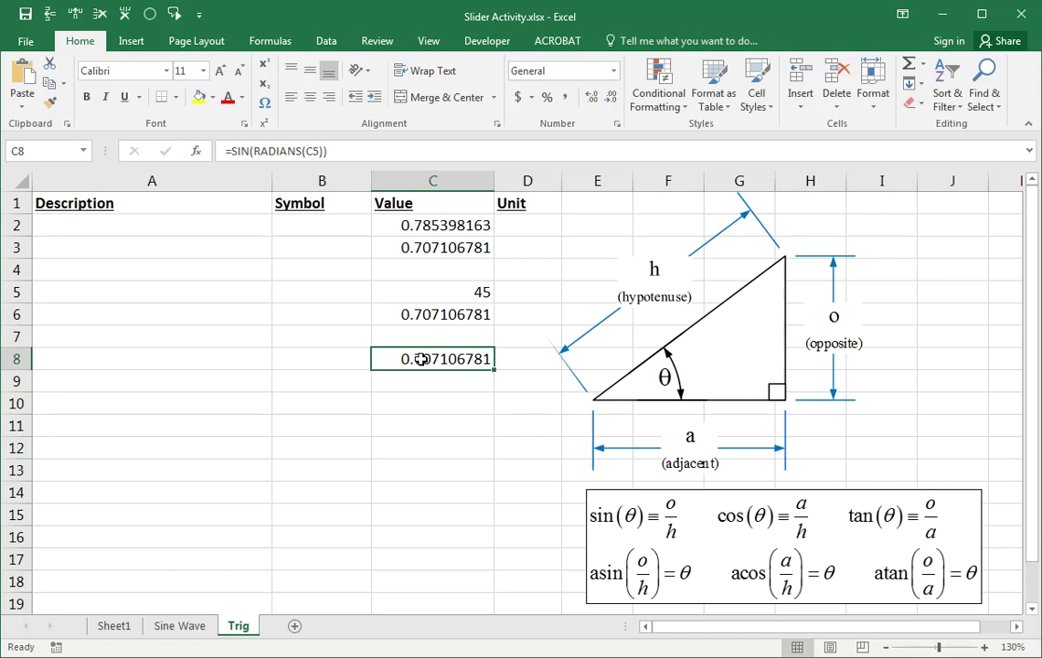
{"action": "left_click", "coordinate": [428, 421]}
{"action": "left_click", "coordinate": [425, 358]}
{"action": "left_click", "coordinate": [419, 407]}
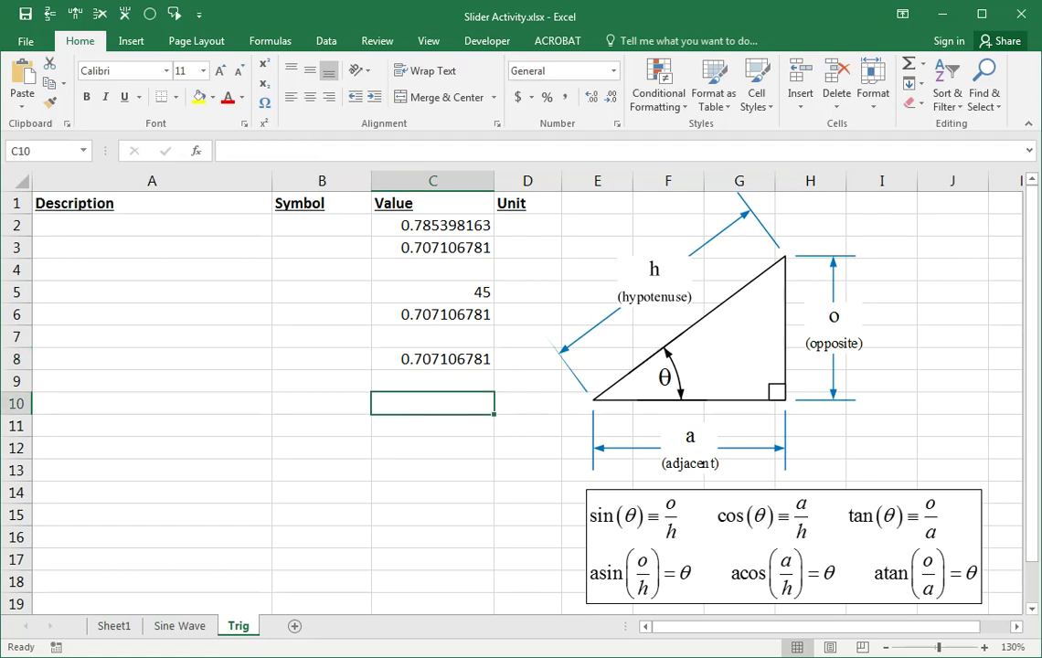
{"action": "type", "text": "=asin("}
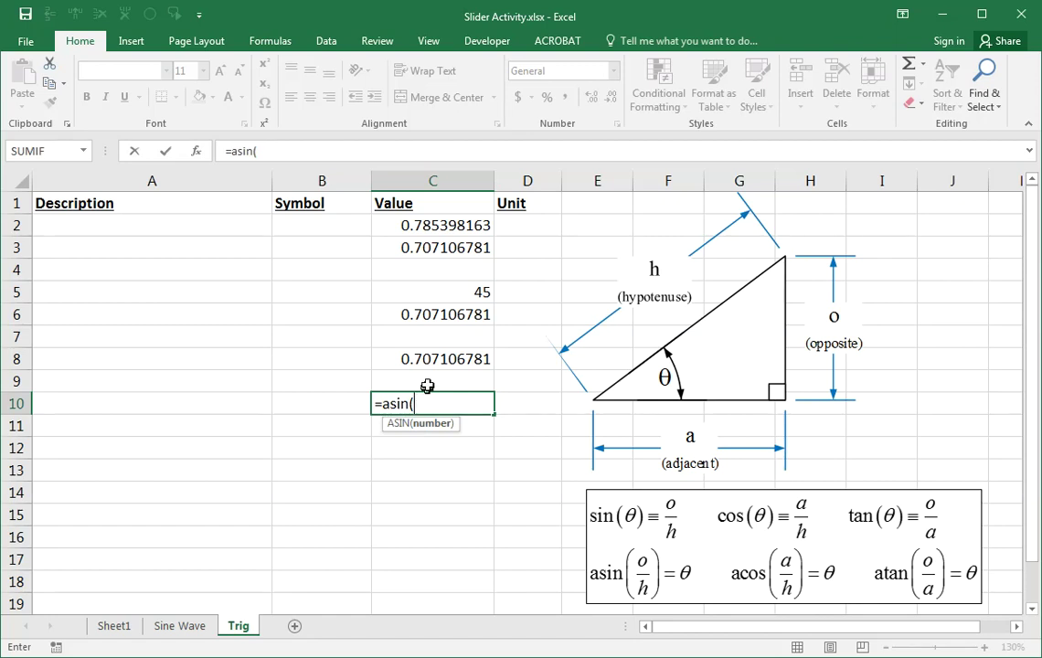
{"action": "left_click", "coordinate": [398, 357]}
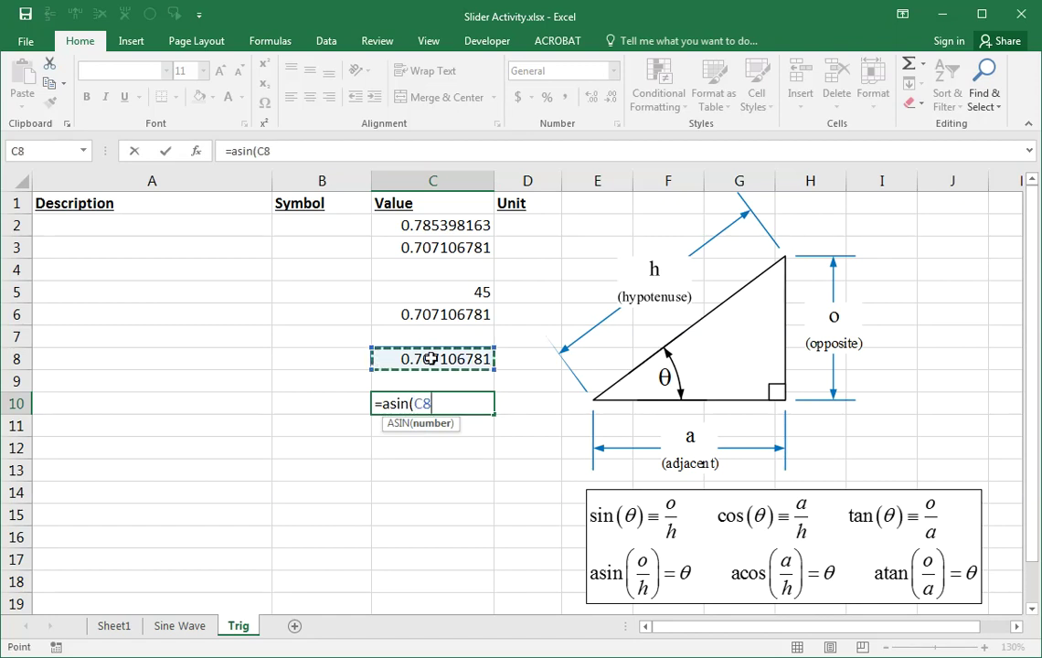
{"action": "type", "text": ")"}
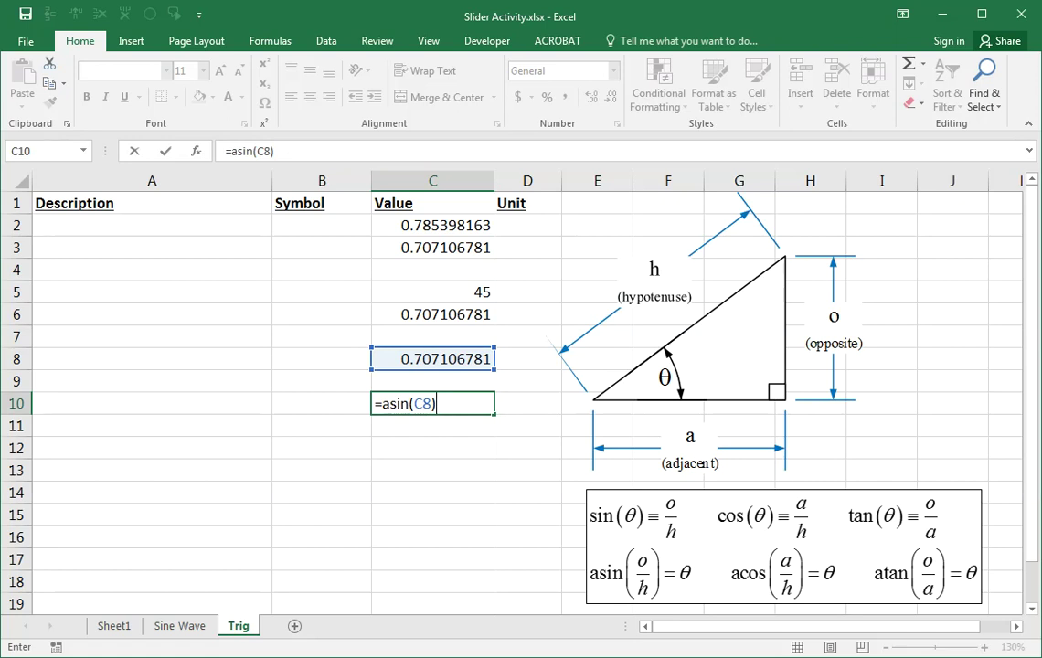
{"action": "key", "text": "Return"}
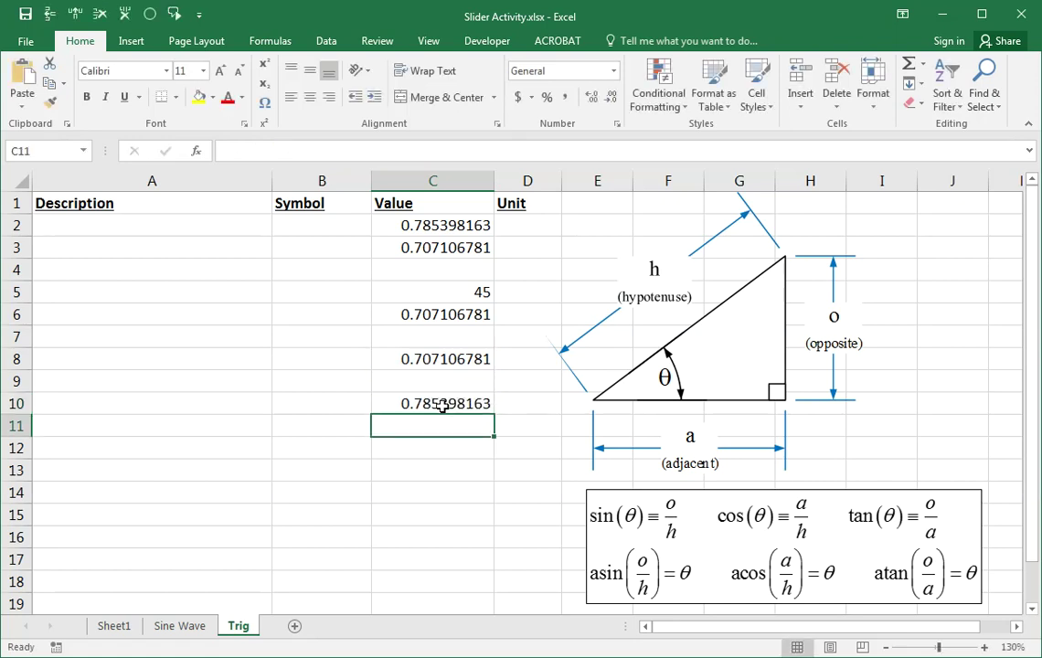
Step: Compare the C10 angle with C2 and convert C10 to degrees with the formula =DEGREES(ASIN(C8))
{"action": "left_click", "coordinate": [460, 402]}
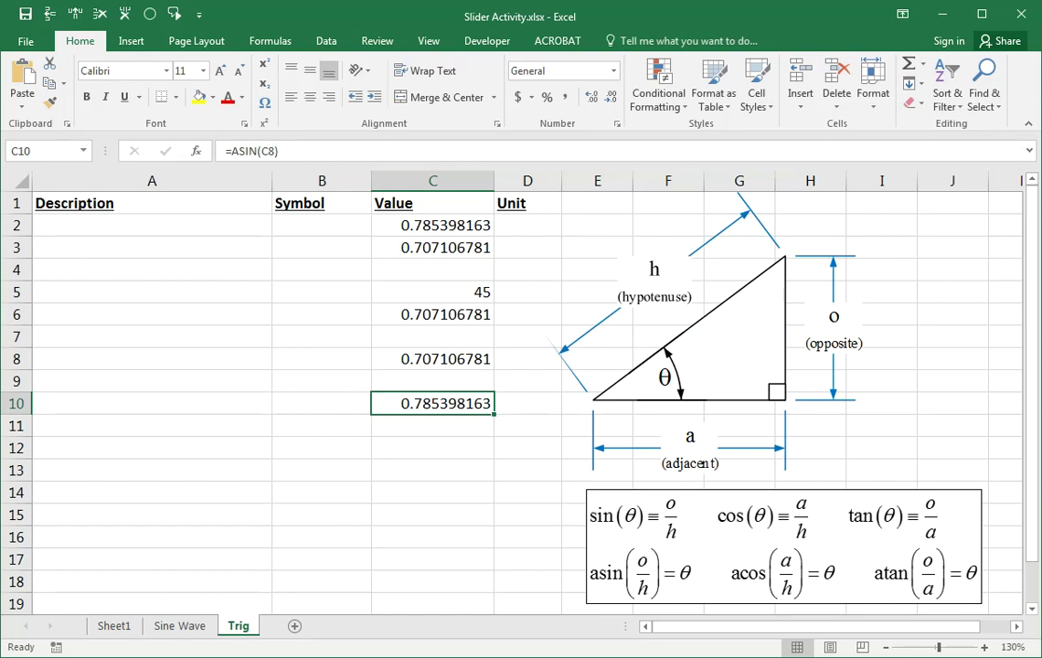
{"action": "left_click", "coordinate": [424, 226]}
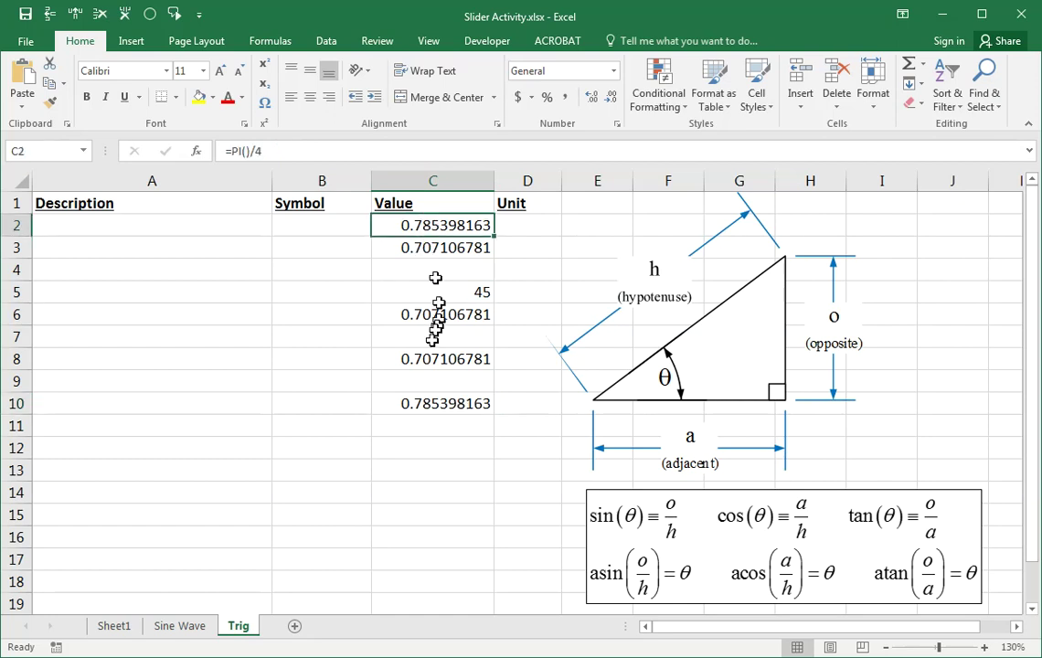
{"action": "left_click", "coordinate": [430, 405]}
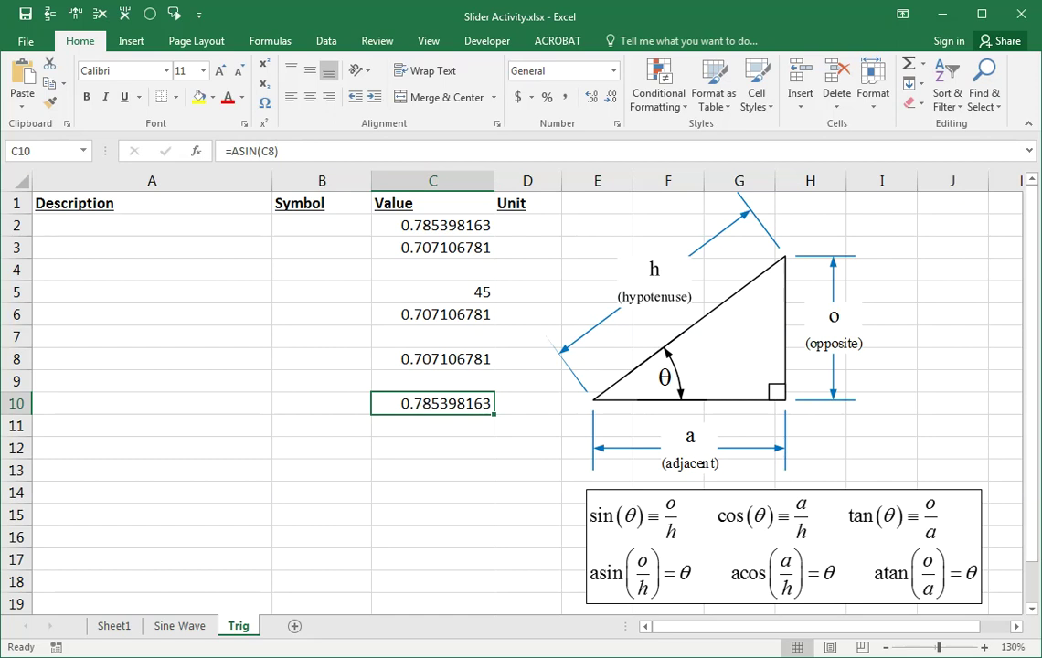
{"action": "left_click", "coordinate": [231, 150]}
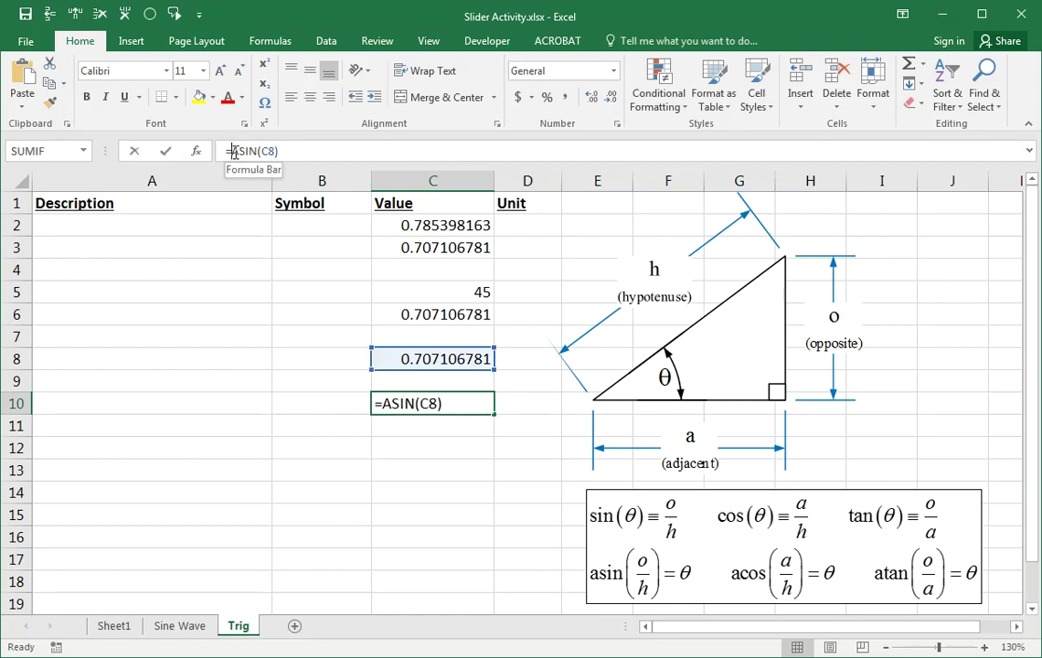
{"action": "type", "text": "degrees"}
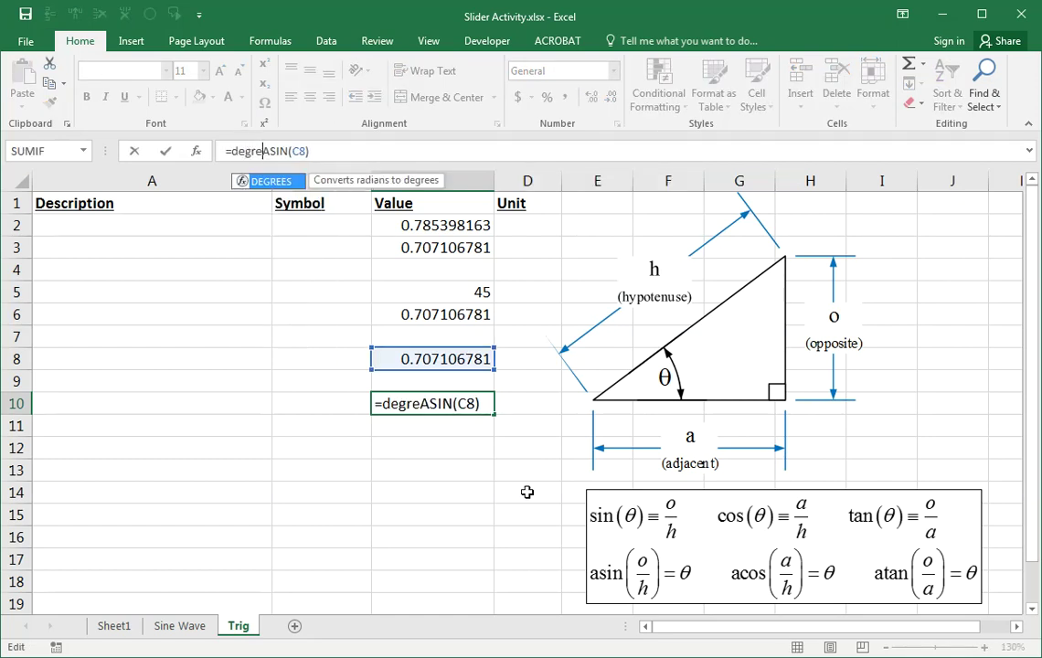
{"action": "type", "text": "("}
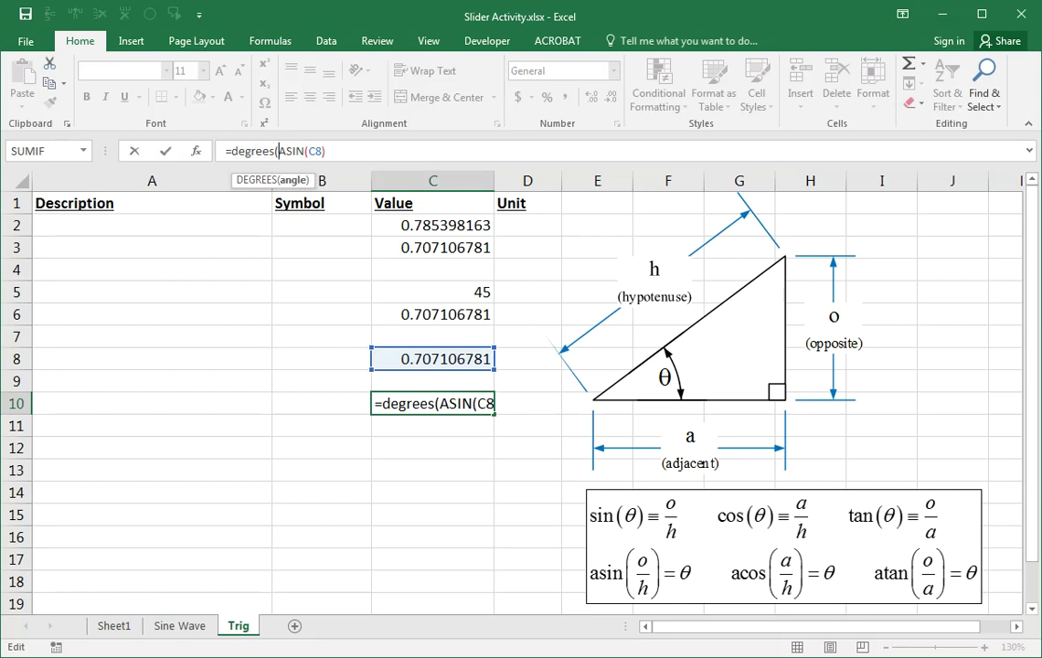
{"action": "left_click", "coordinate": [333, 154]}
{"action": "type", "text": ")"}
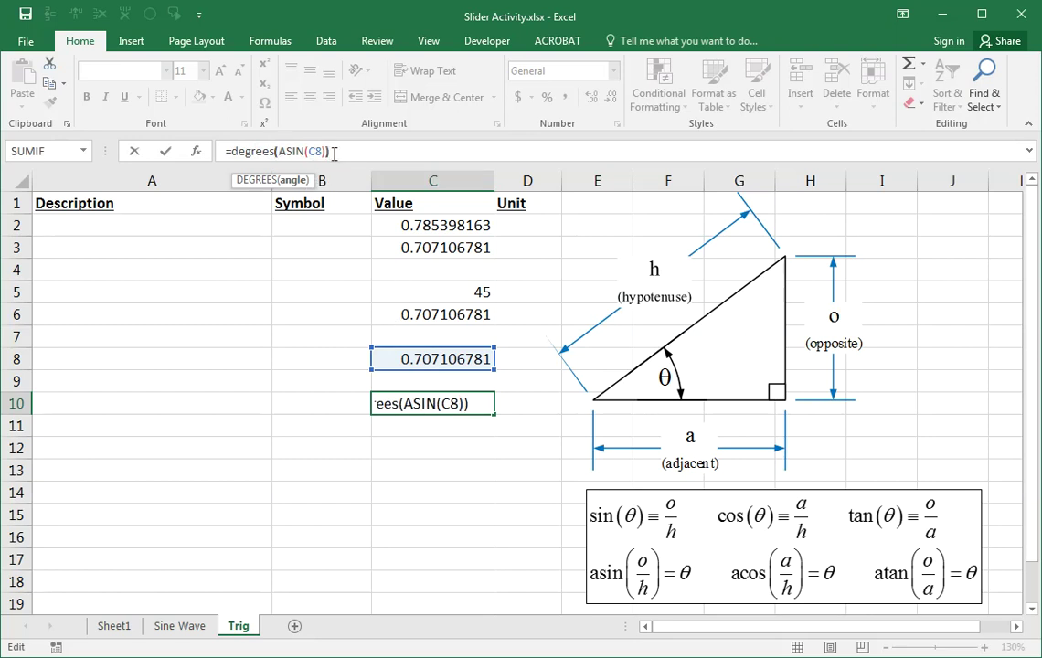
{"action": "key", "text": "Return"}
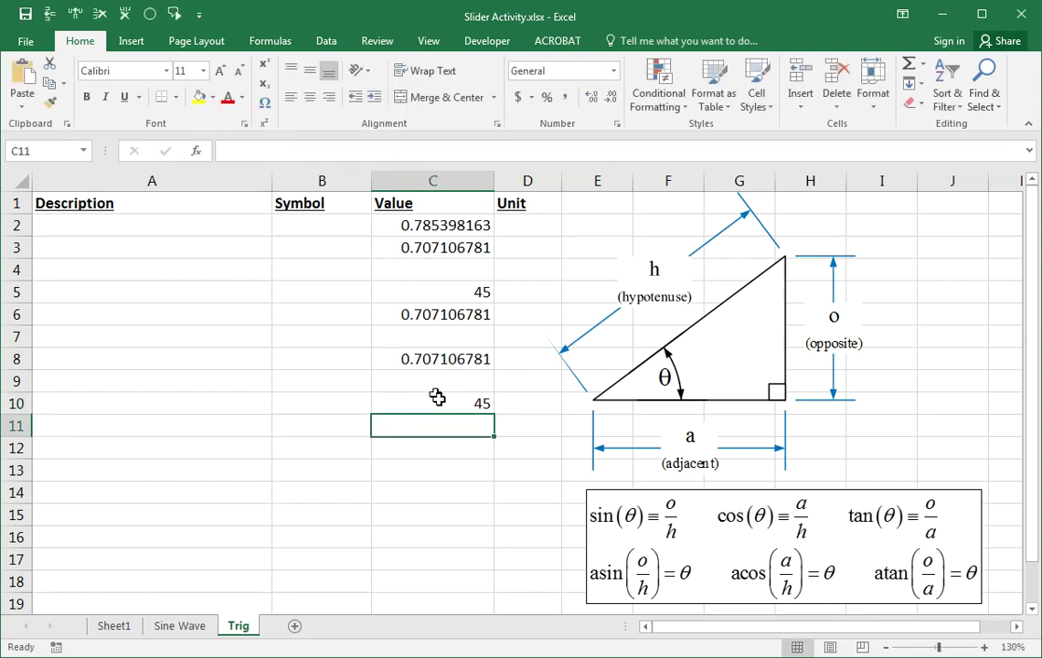
Step: Examine how DEGREES wraps the ASIN function in C10 and how RADIANS is nested inside SIN in C8
{"action": "left_click", "coordinate": [439, 399]}
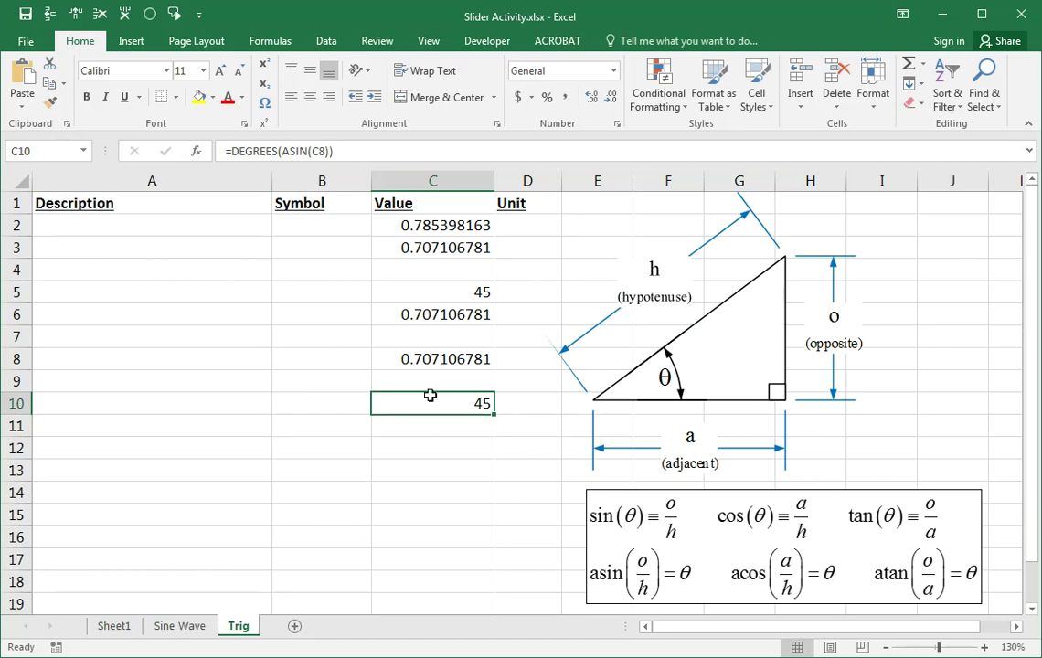
{"action": "double_click", "coordinate": [456, 402]}
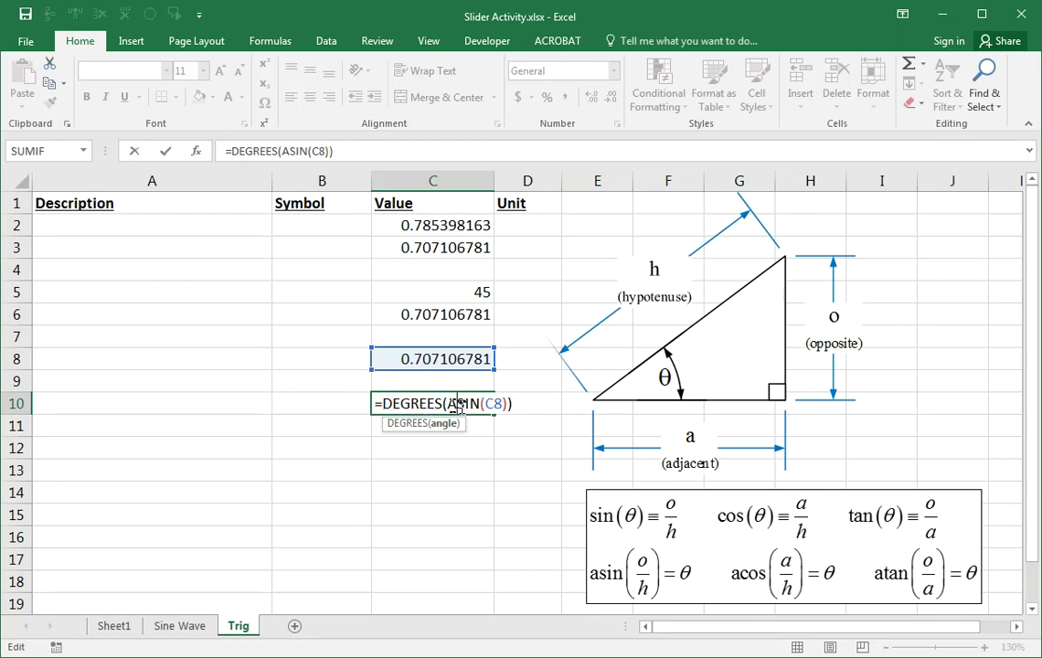
{"action": "left_click_drag", "start_coordinate": [447, 403], "coordinate": [483, 403]}
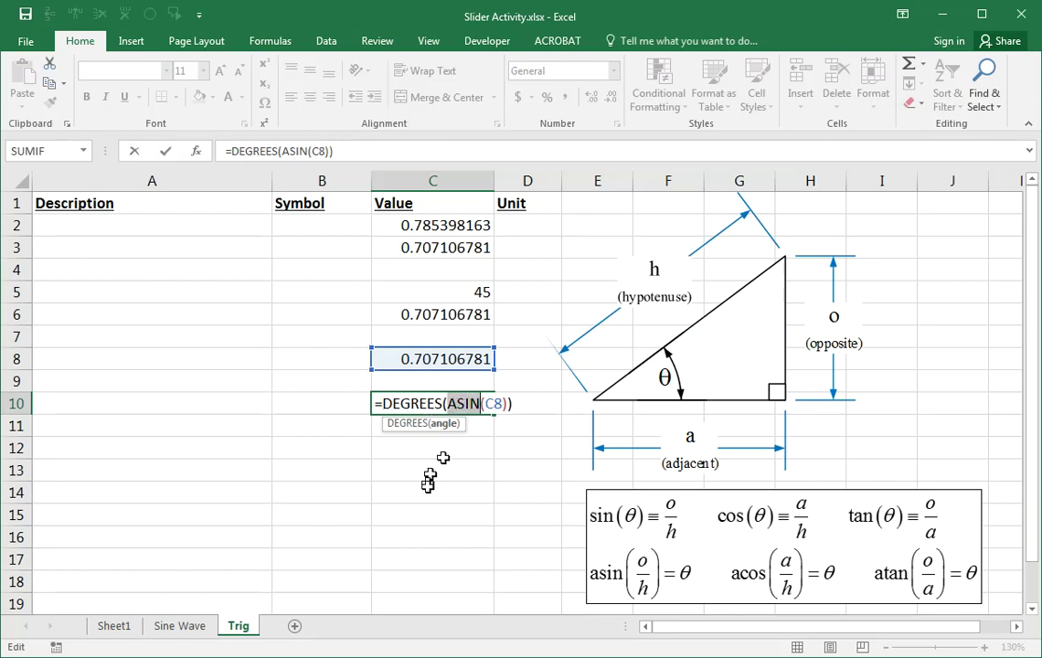
{"action": "left_click_drag", "start_coordinate": [382, 403], "coordinate": [483, 405]}
{"action": "key", "text": "Return"}
{"action": "left_click", "coordinate": [424, 458]}
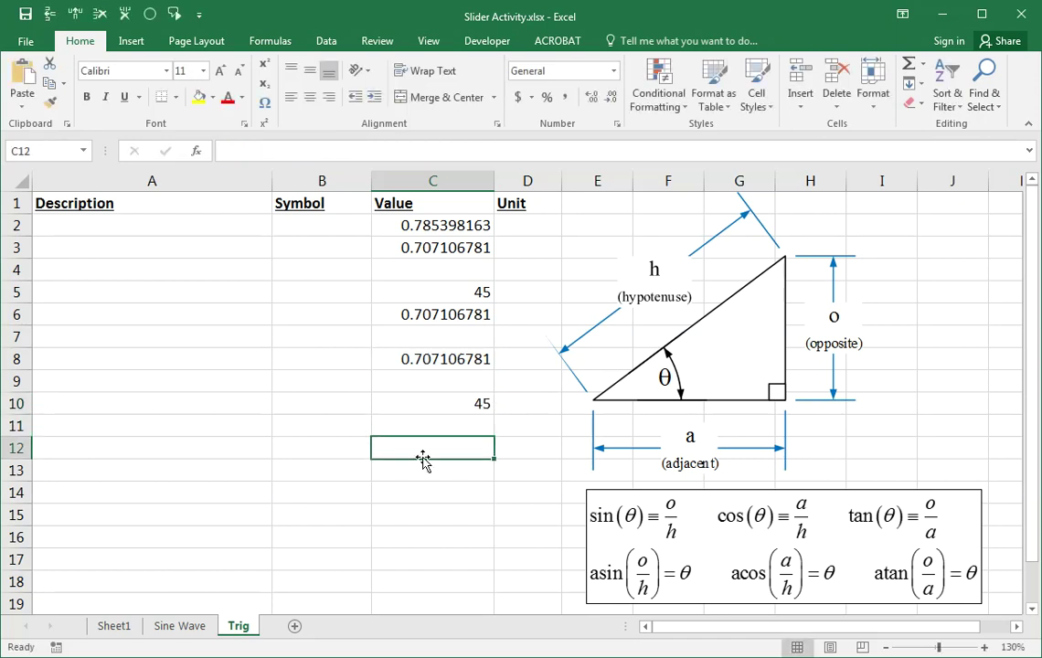
{"action": "double_click", "coordinate": [426, 362]}
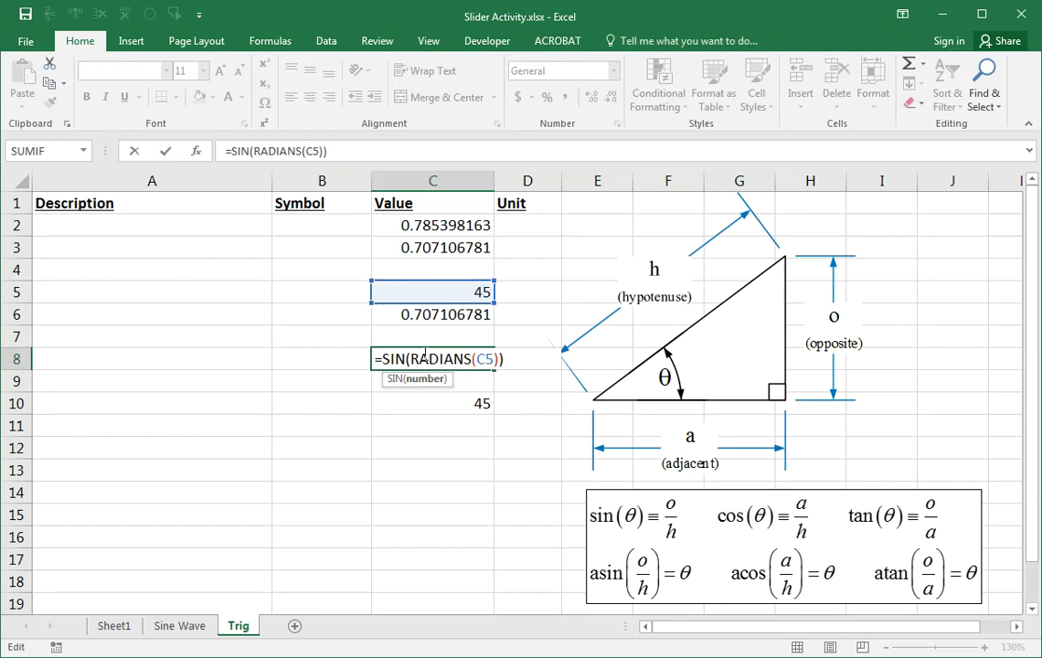
{"action": "left_click_drag", "start_coordinate": [409, 359], "coordinate": [504, 360]}
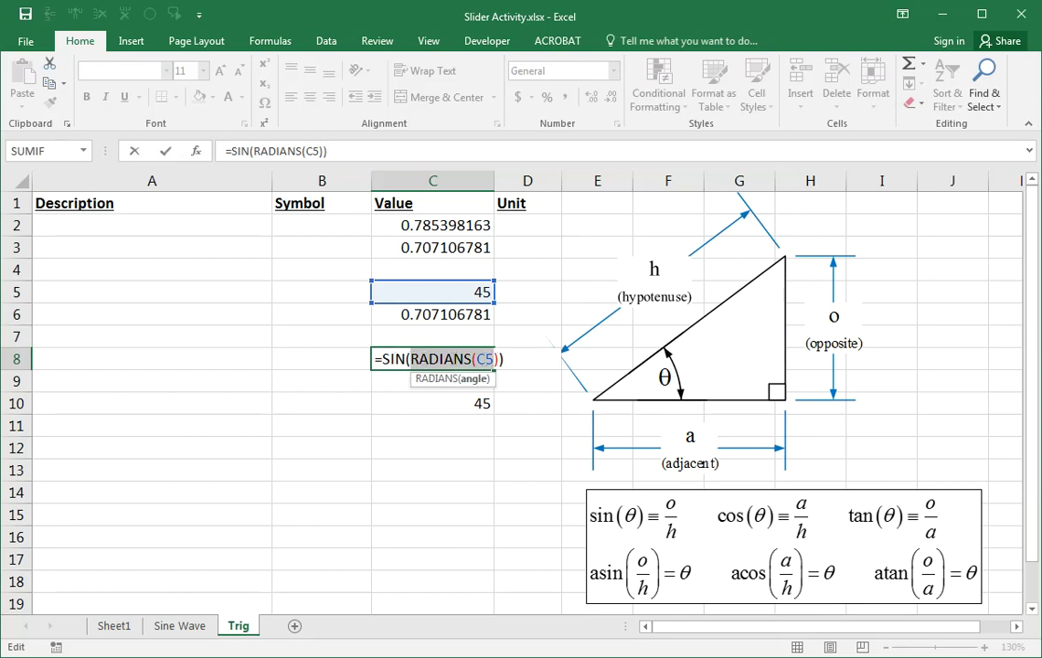
{"action": "left_click", "coordinate": [414, 424]}
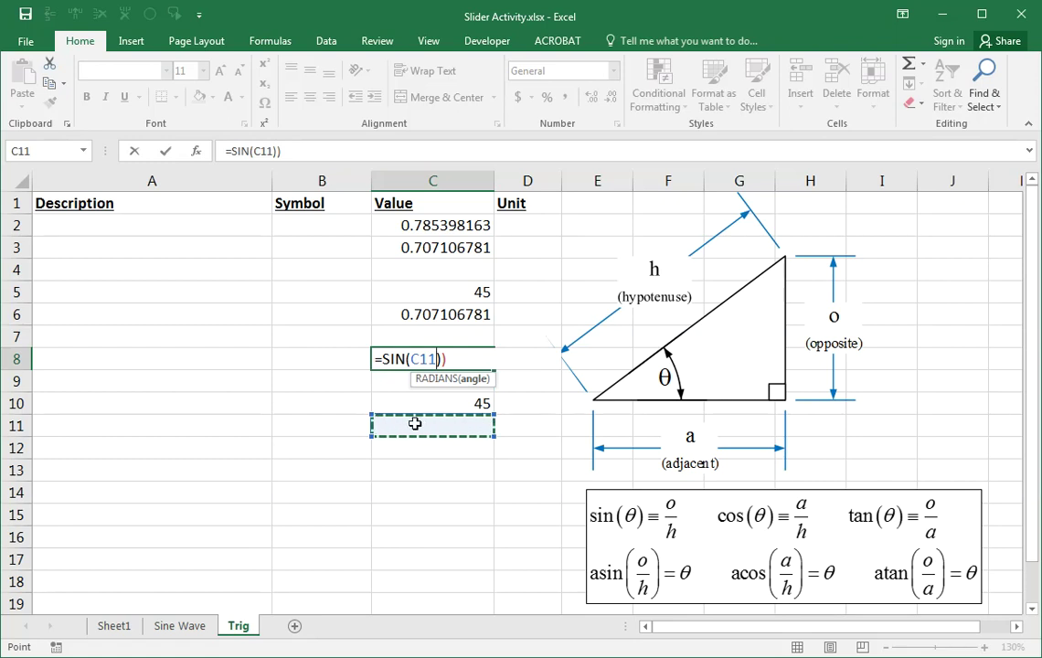
{"action": "key", "text": "Escape"}
{"action": "left_click", "coordinate": [424, 403]}
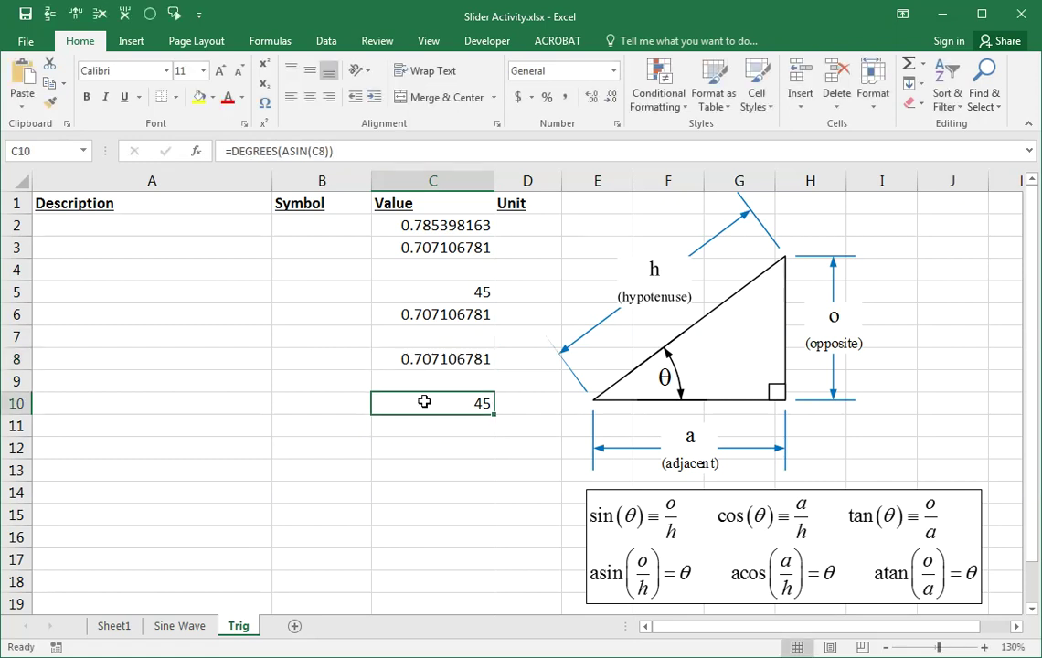
{"action": "left_click", "coordinate": [442, 450]}
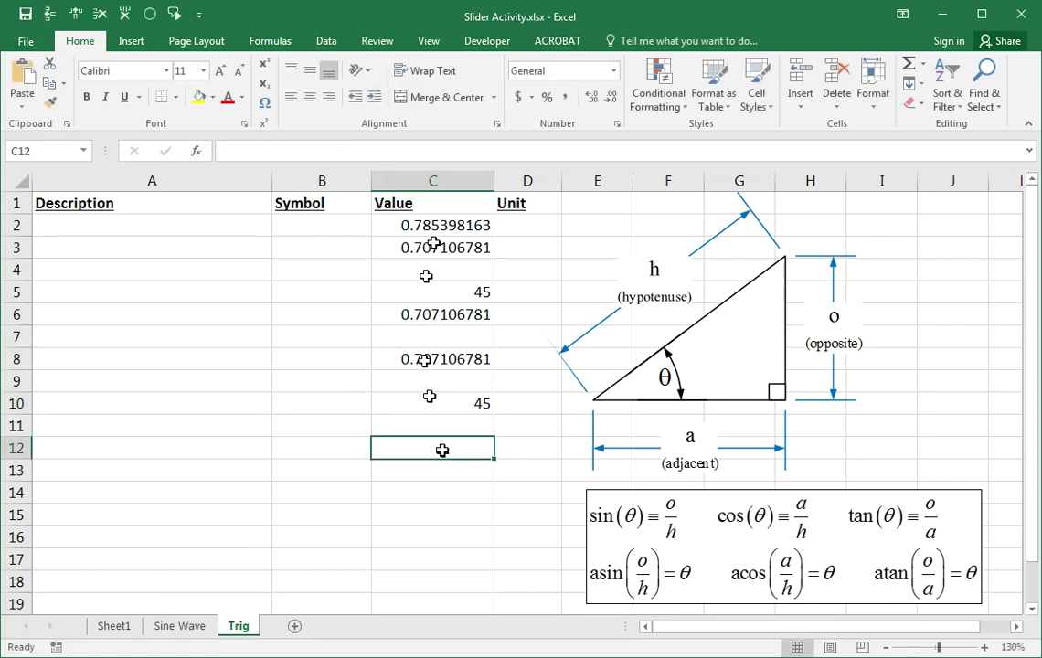
Step: Examine the PI() function and its empty parentheses in the C2 angle formula, leaving the formula as it is
{"action": "left_click", "coordinate": [392, 225]}
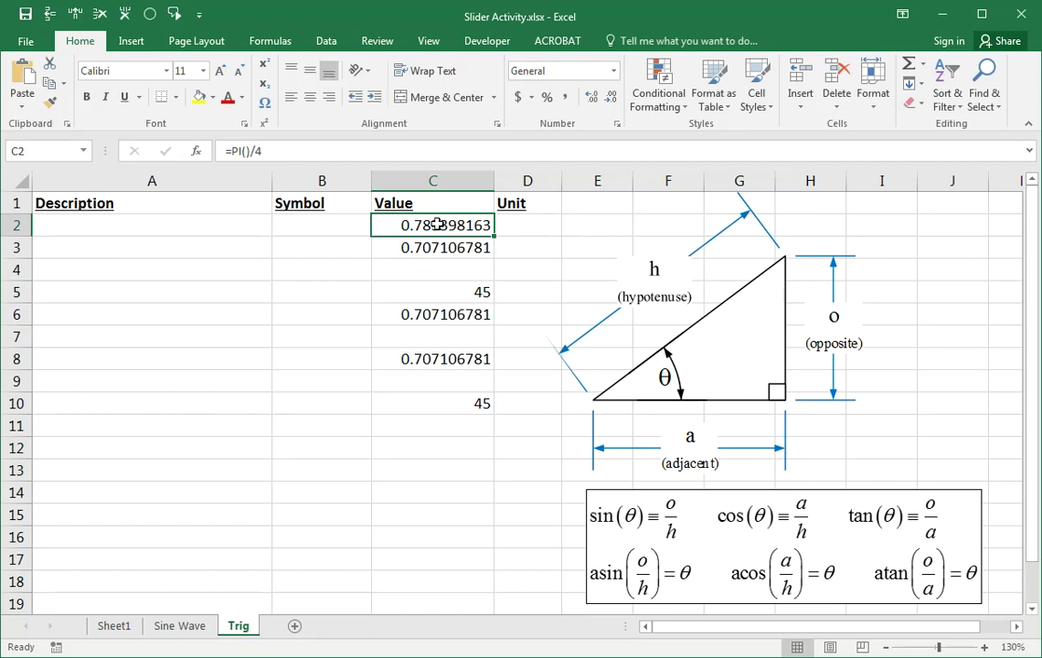
{"action": "left_click", "coordinate": [245, 151]}
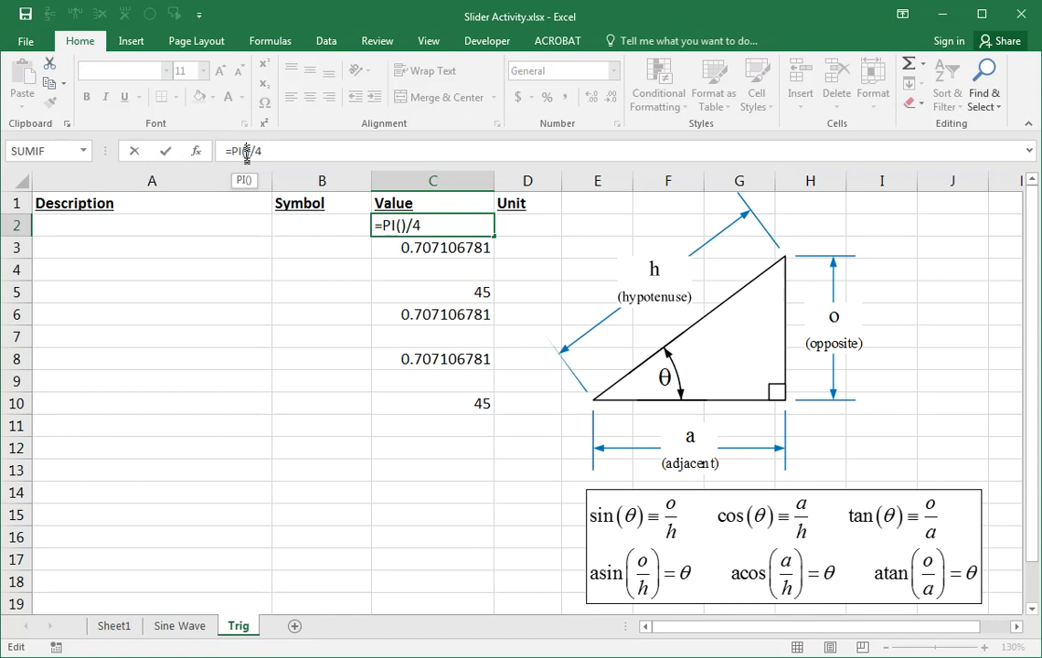
{"action": "left_click", "coordinate": [430, 450]}
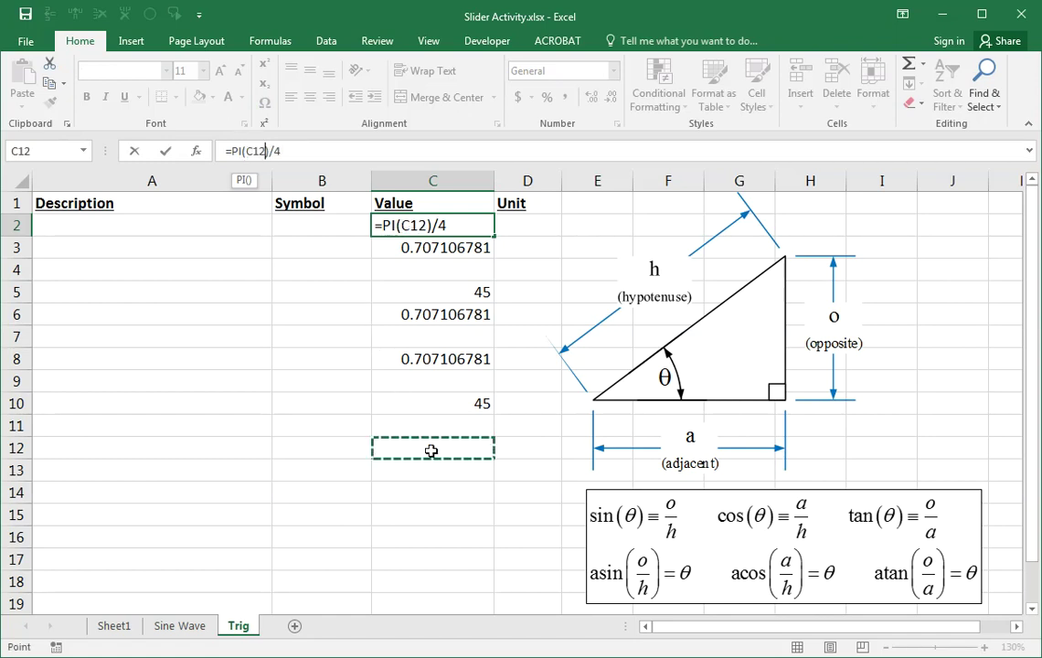
{"action": "key", "text": "Escape"}
{"action": "left_click", "coordinate": [431, 449]}
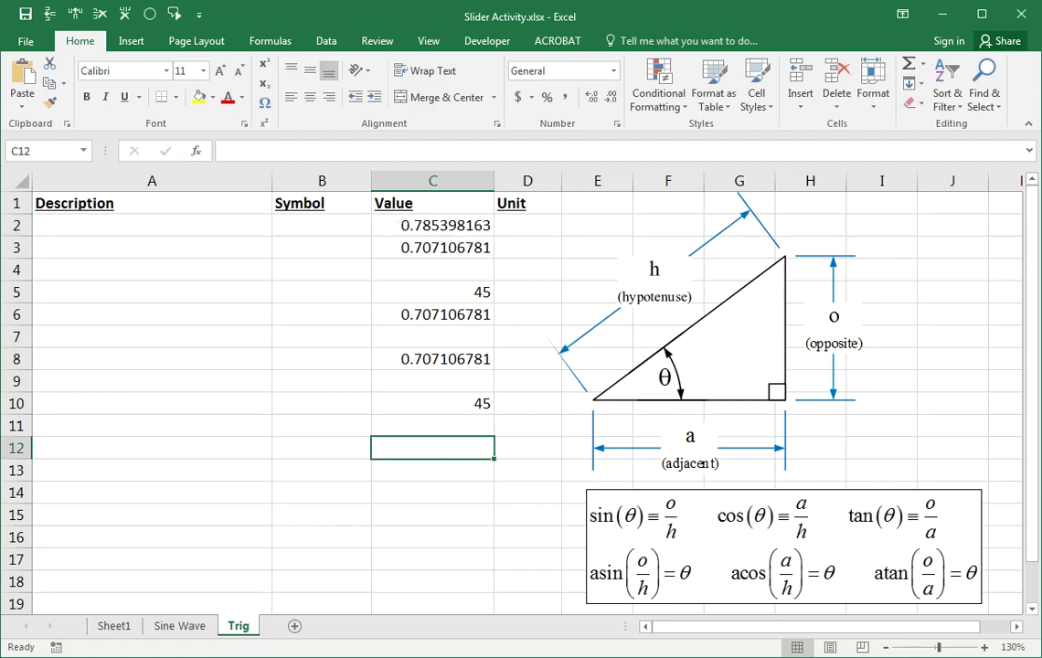
Step: Enter the formula =3.14159/4 in cell C12 to calculate the angle with a hand-typed approximation of pi
{"action": "type", "text": "=3."}
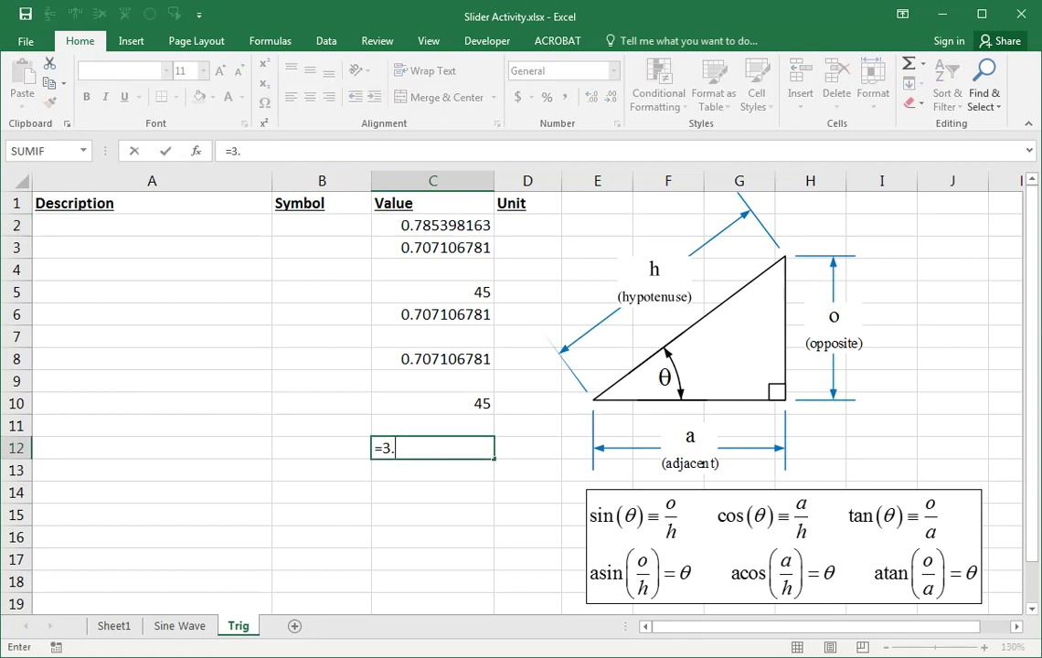
{"action": "type", "text": "14159"}
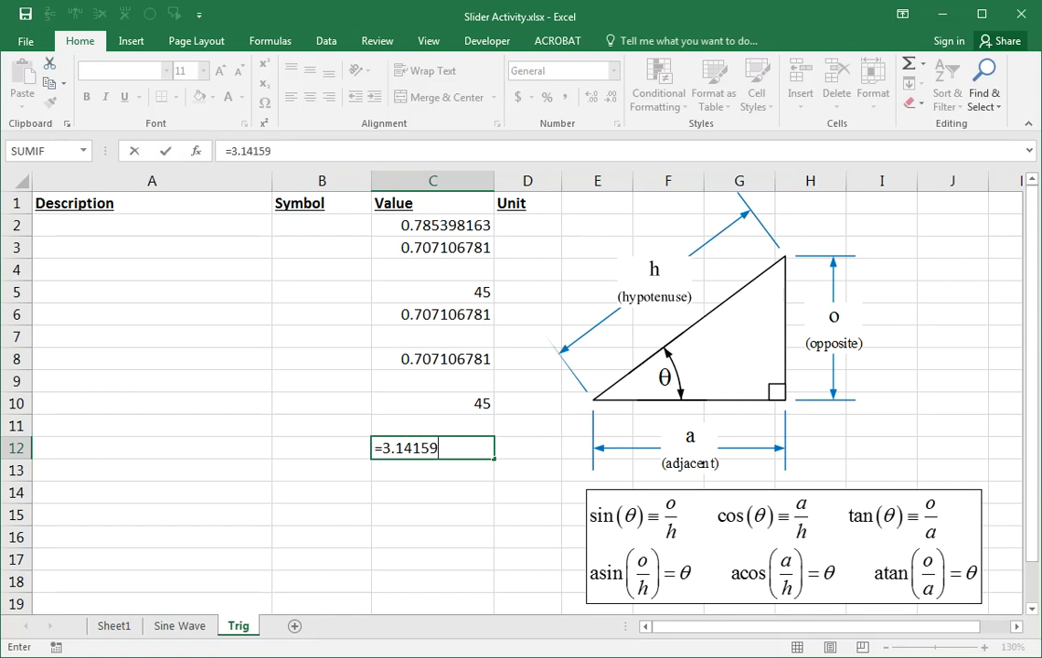
{"action": "type", "text": "/4"}
{"action": "key", "text": "Return"}
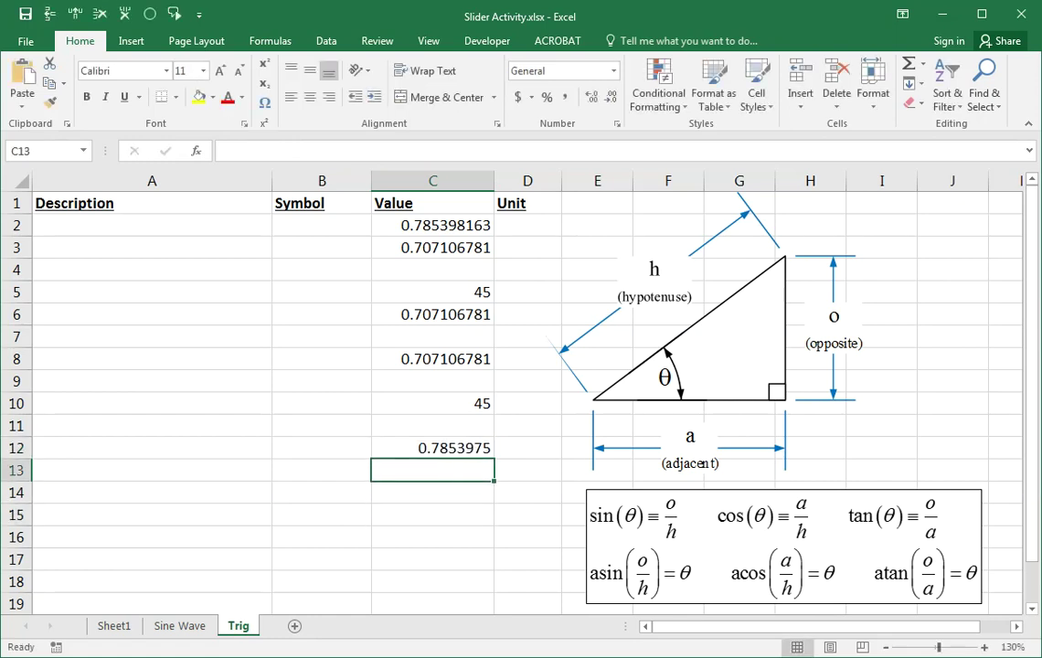
Step: Enter the formula =PI()/4 in cell C13 to calculate the same angle with the built-in pi function
{"action": "type", "text": "=pi"}
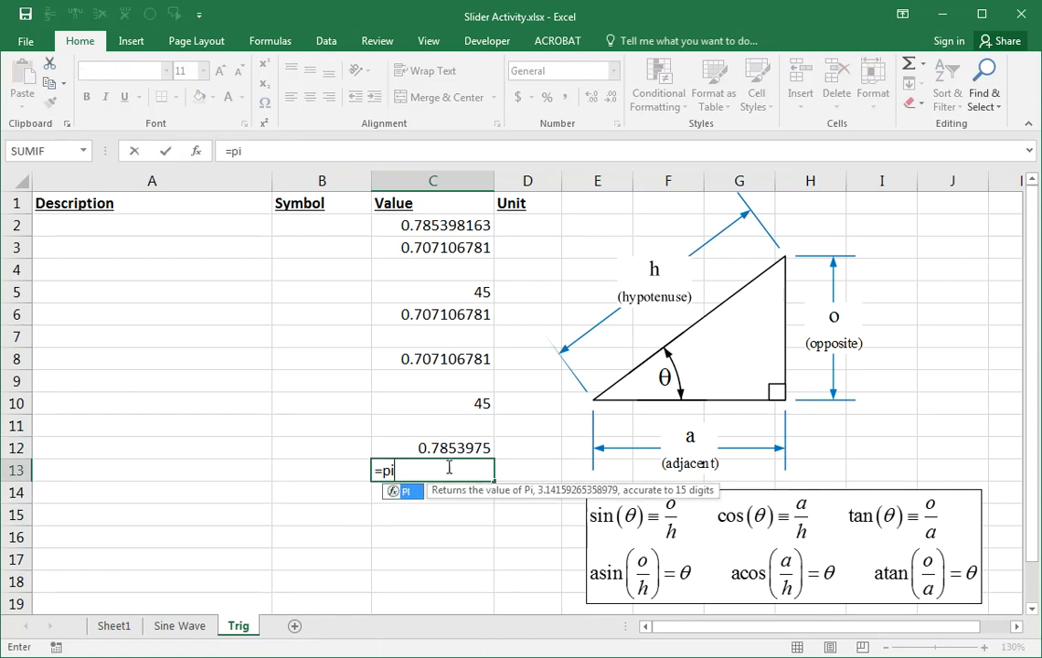
{"action": "type", "text": "()/4"}
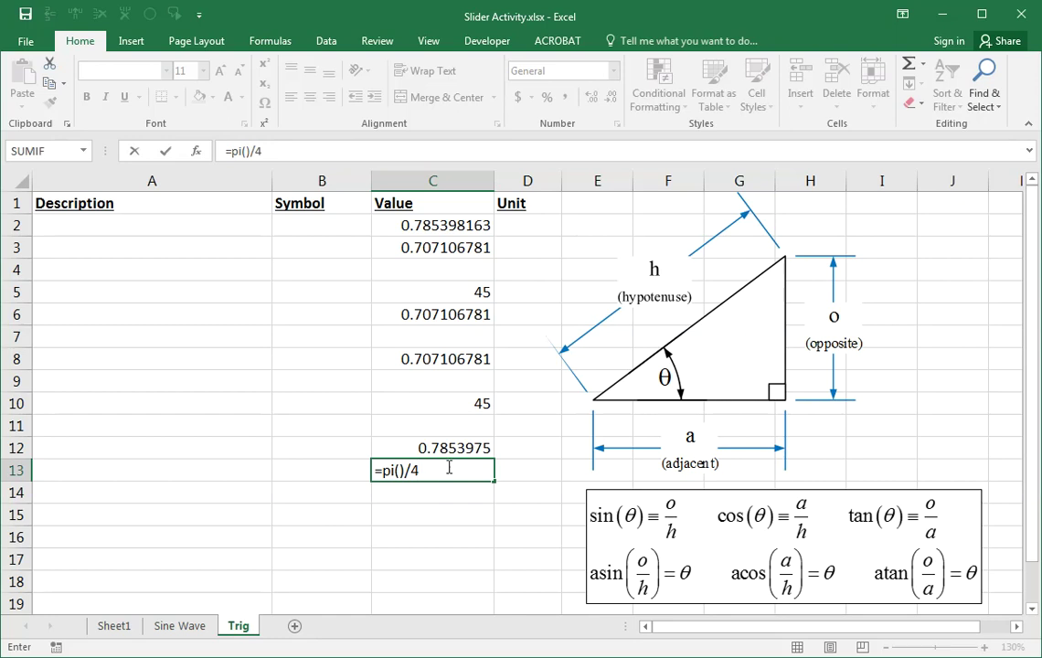
{"action": "key", "text": "Return"}
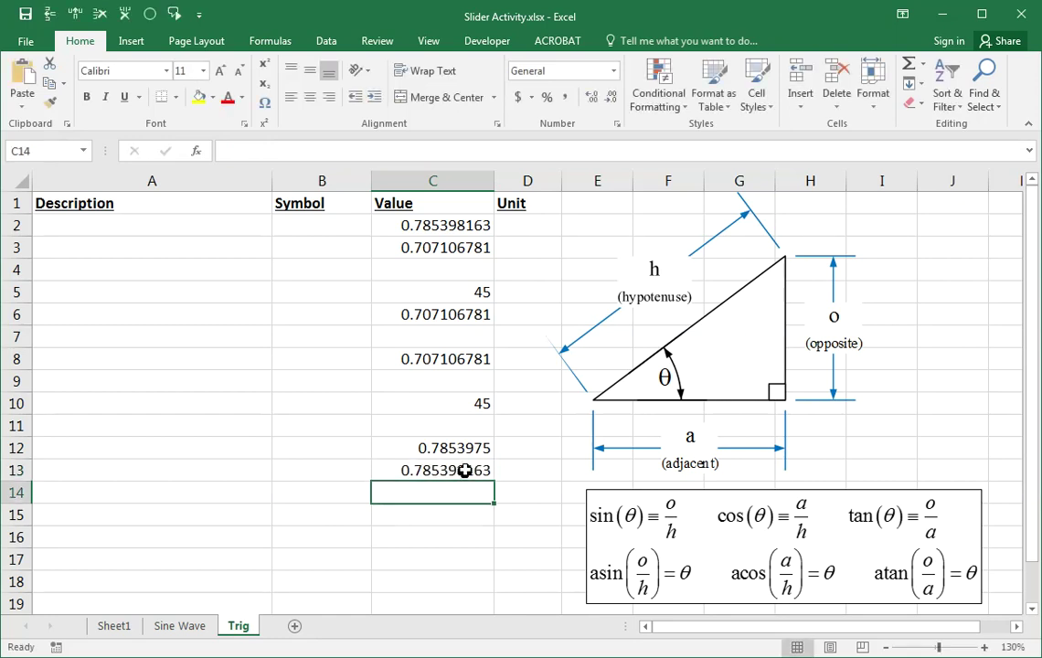
Step: Compare the formulas and results of cells C12 and C13, leaving both formulas as they are
{"action": "left_click", "coordinate": [464, 469]}
{"action": "left_click", "coordinate": [464, 446]}
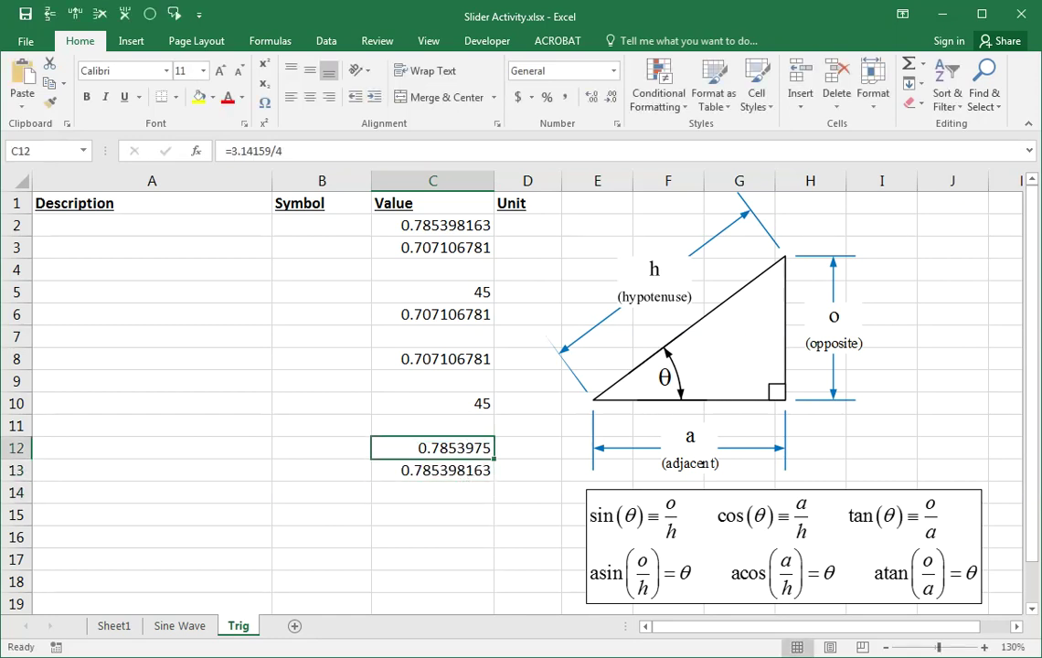
{"action": "double_click", "coordinate": [465, 447]}
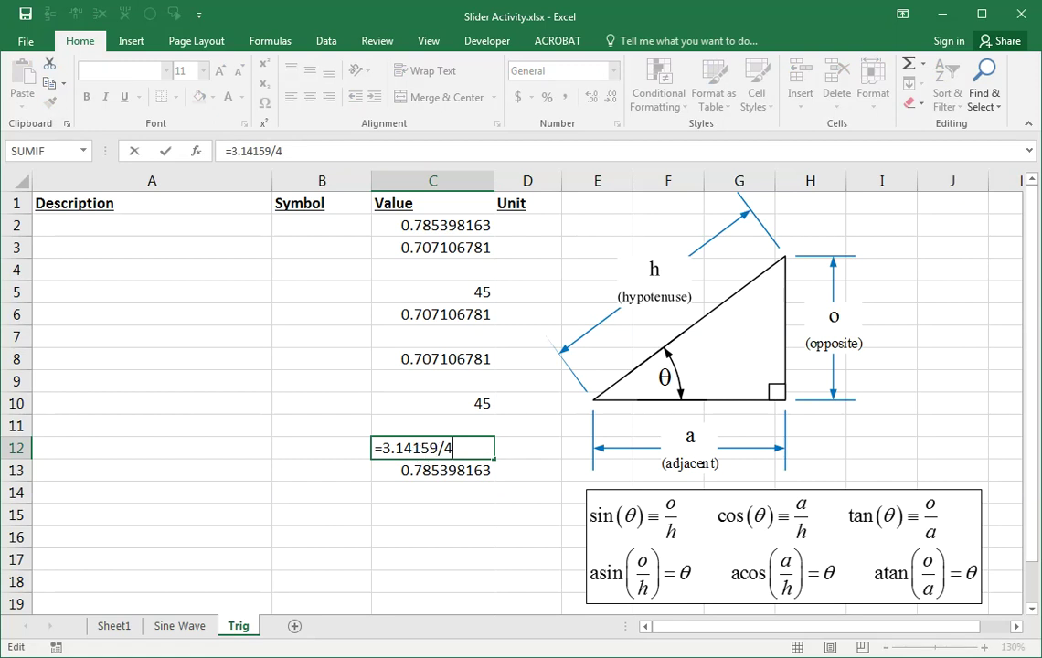
{"action": "left_click", "coordinate": [429, 486]}
{"action": "left_click", "coordinate": [431, 470]}
{"action": "double_click", "coordinate": [430, 471]}
{"action": "key", "text": "Return"}
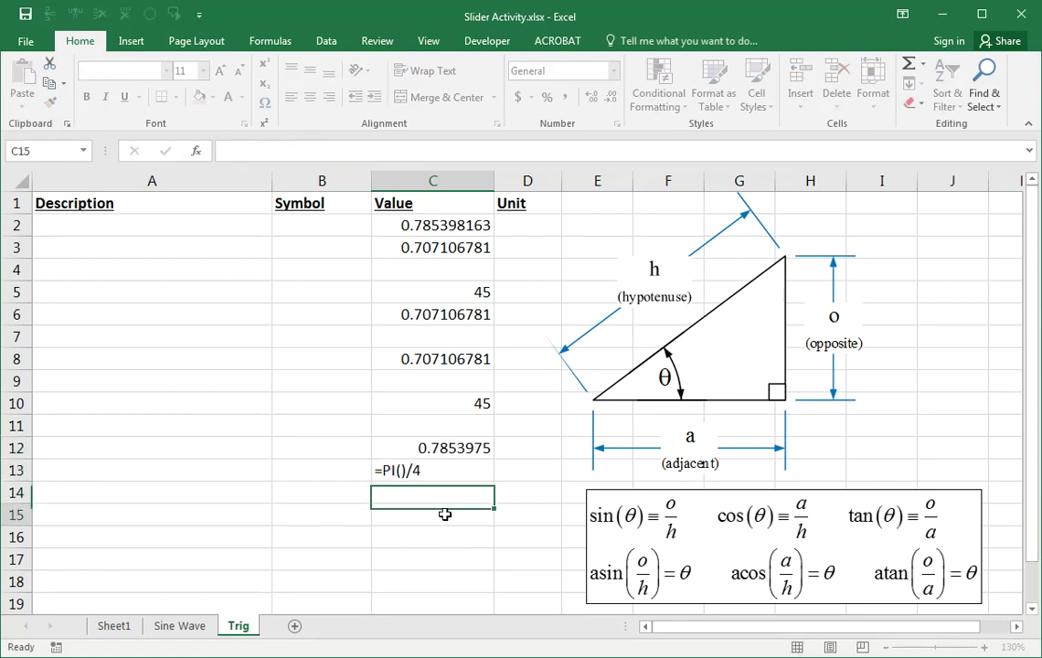
Step: Clear the two pi comparison formulas from cells C12 and C13 and return to cell C12
{"action": "left_click_drag", "start_coordinate": [433, 449], "coordinate": [440, 464]}
{"action": "key", "text": "Delete"}
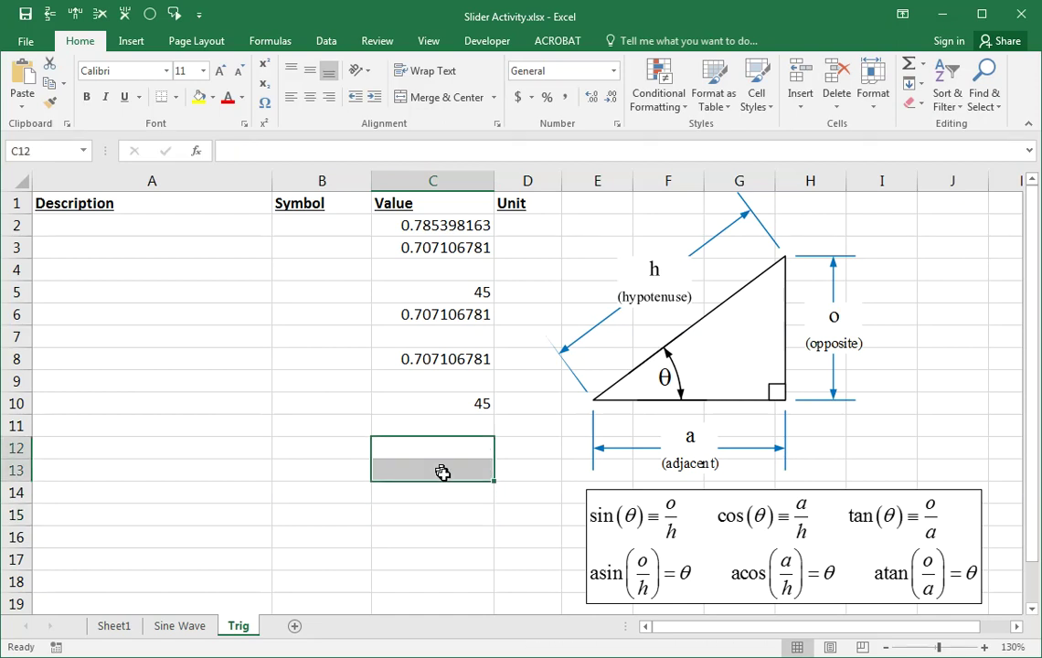
{"action": "left_click", "coordinate": [430, 448]}
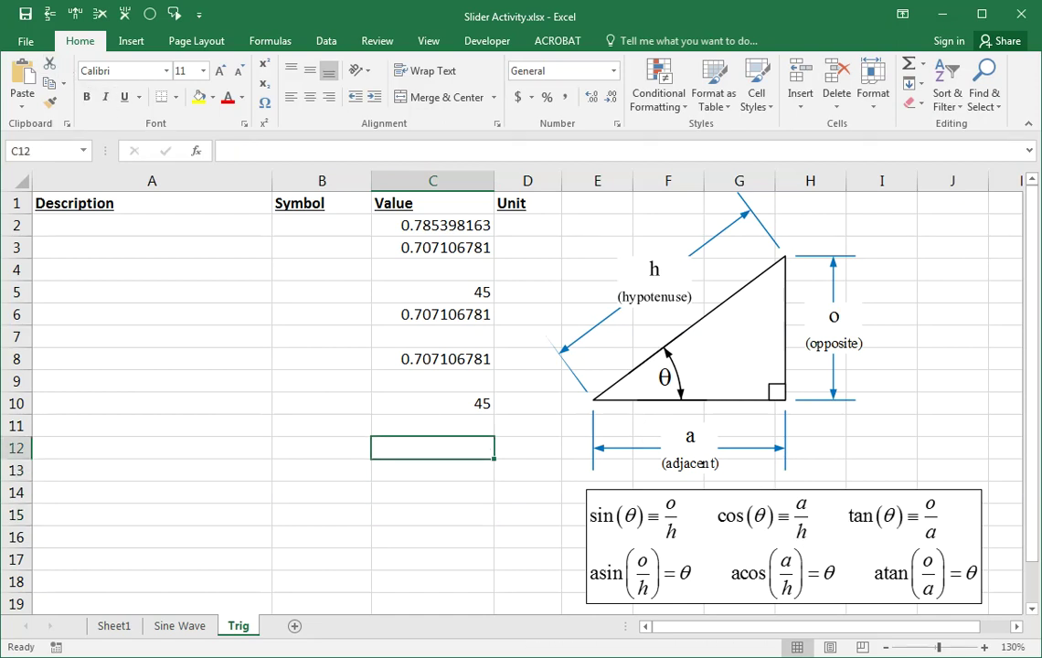